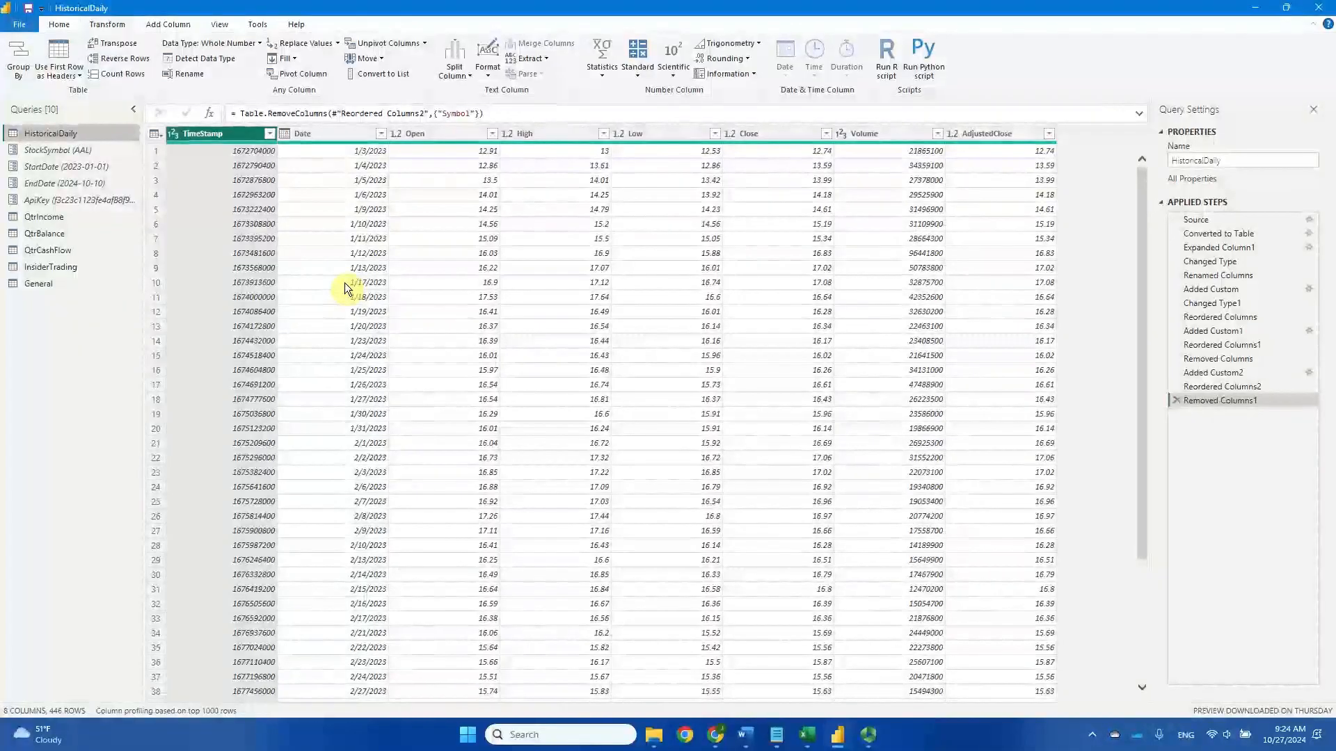
Examine the StockSymbol parameter and the Power BI report window, returning to the HistoricalDaily query in Power Query Editor
left_click(107, 150)
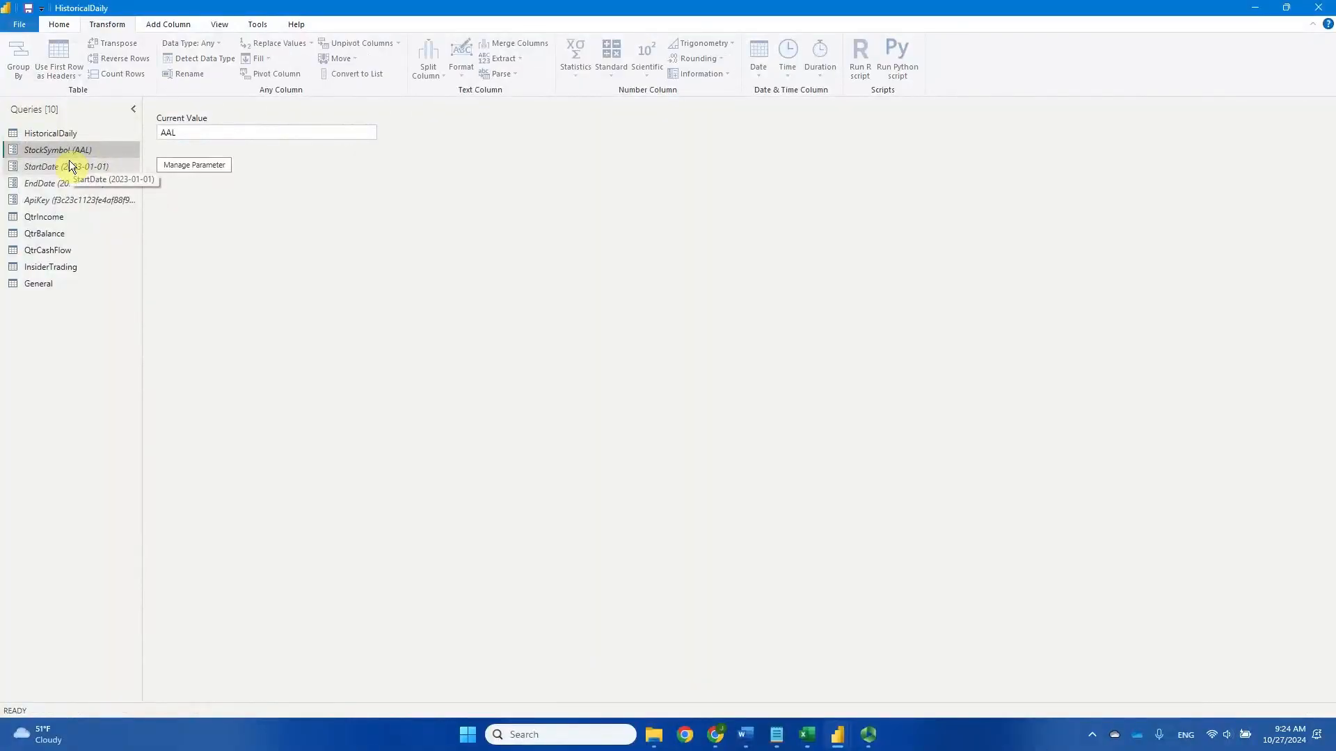
left_click(61, 132)
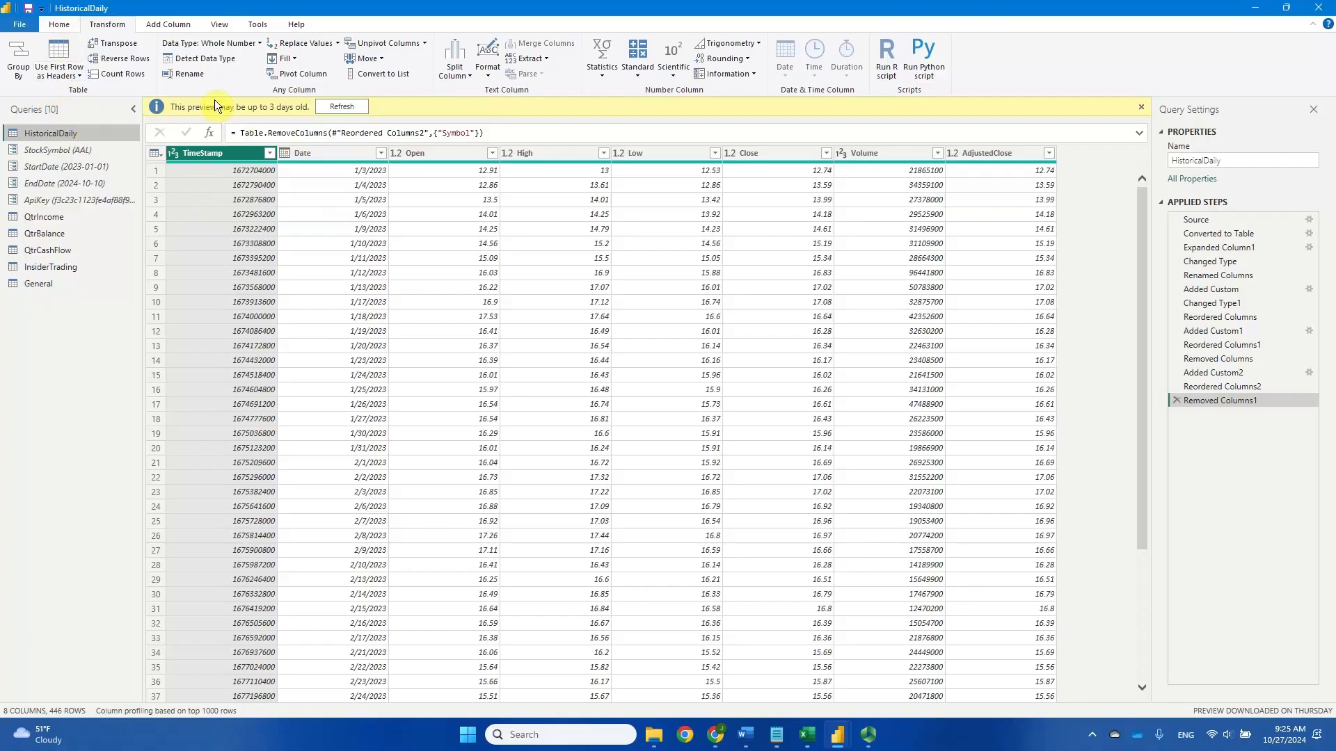
left_click(57, 25)
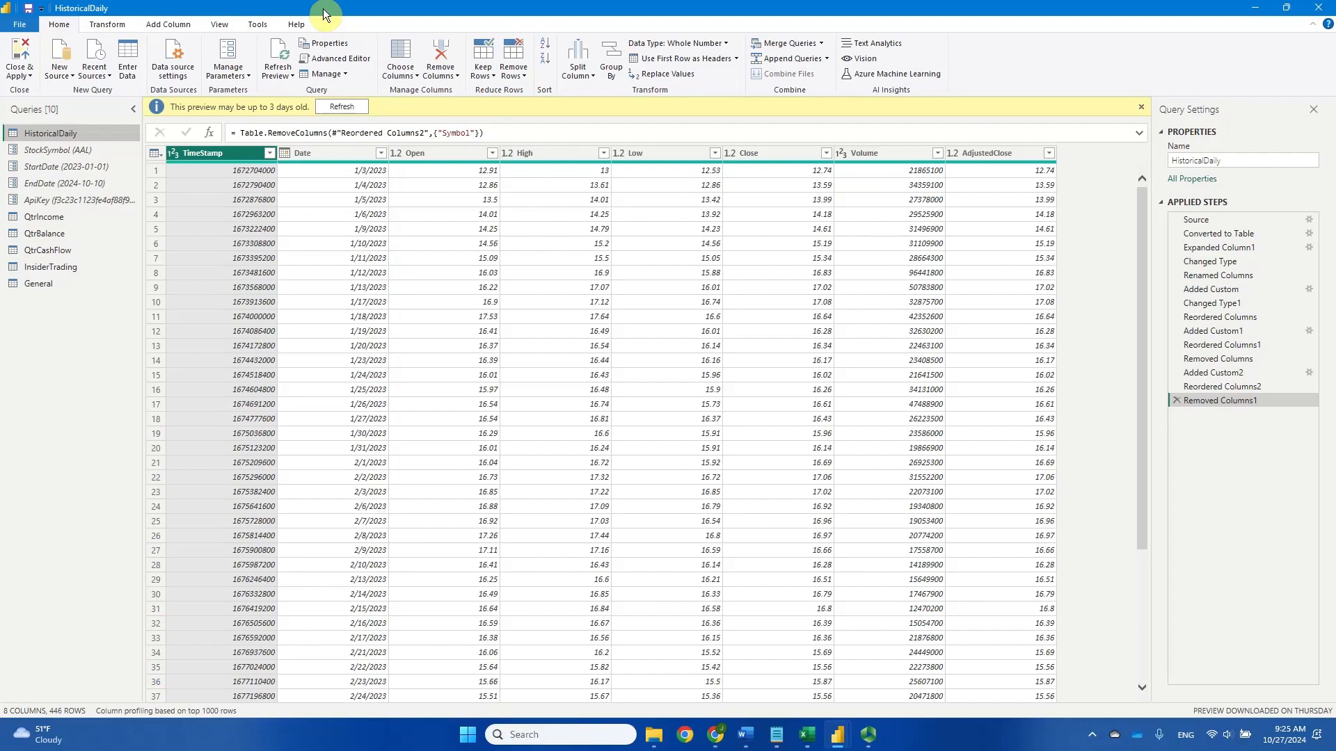
mouse_move(821, 715)
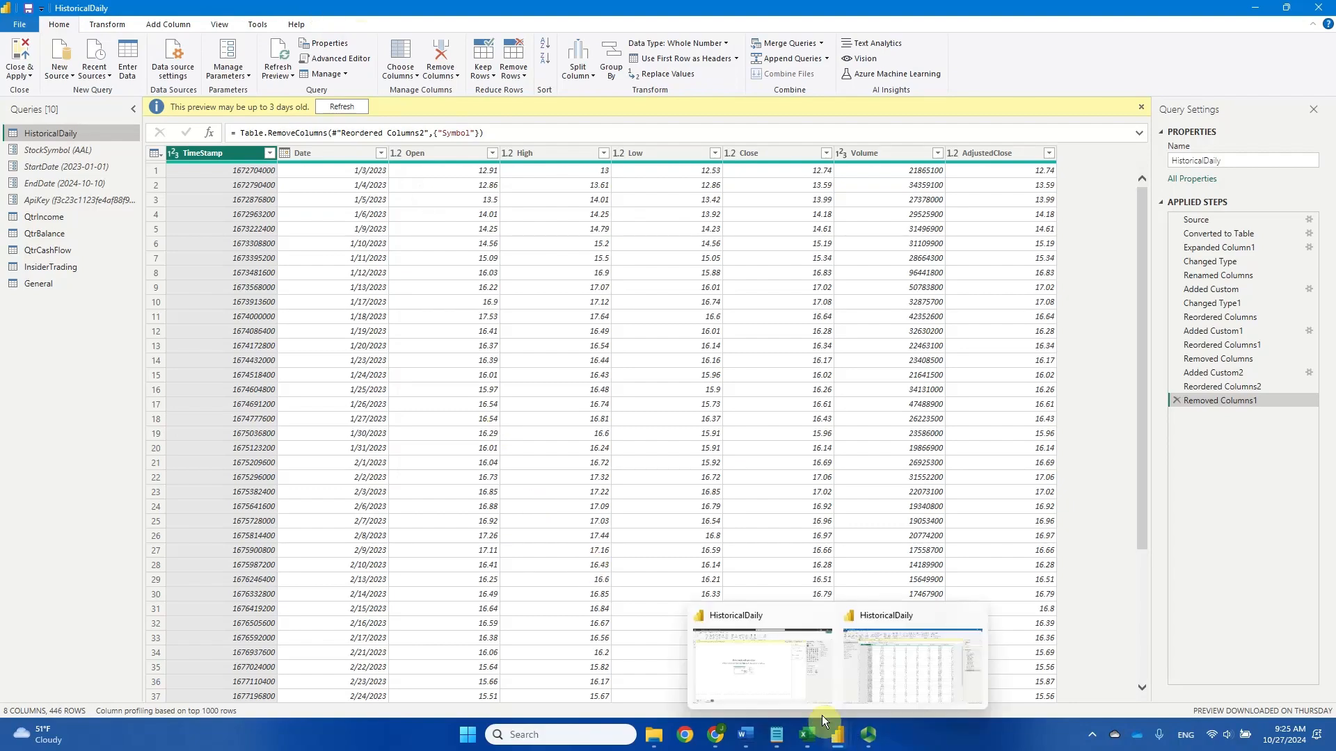
left_click(779, 680)
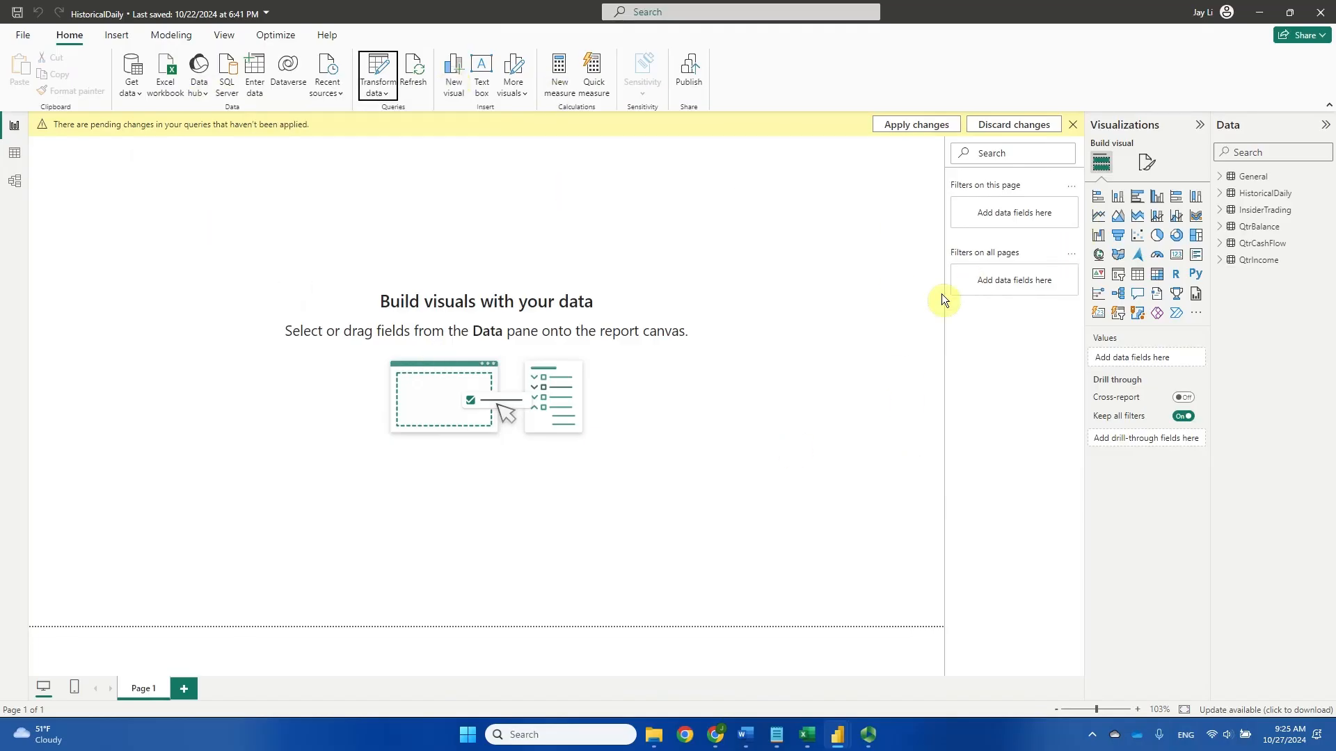
mouse_move(837, 734)
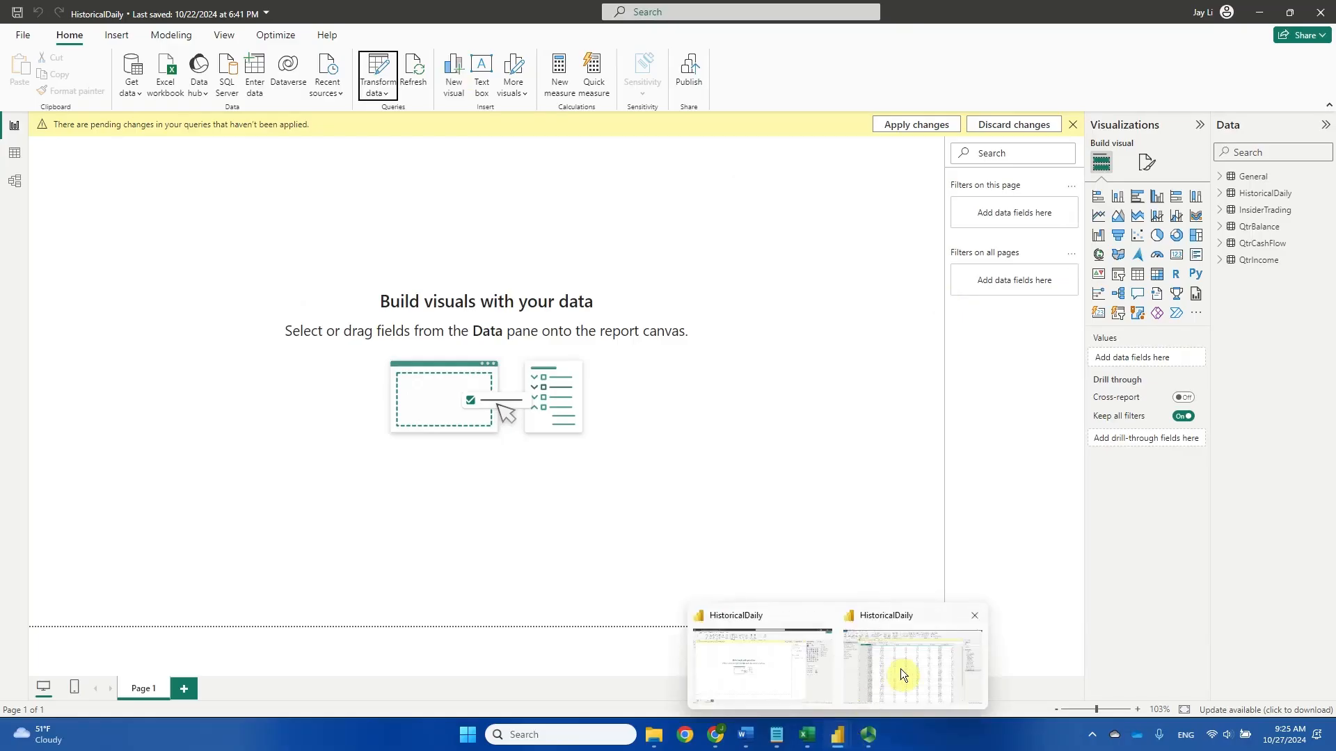
left_click(900, 669)
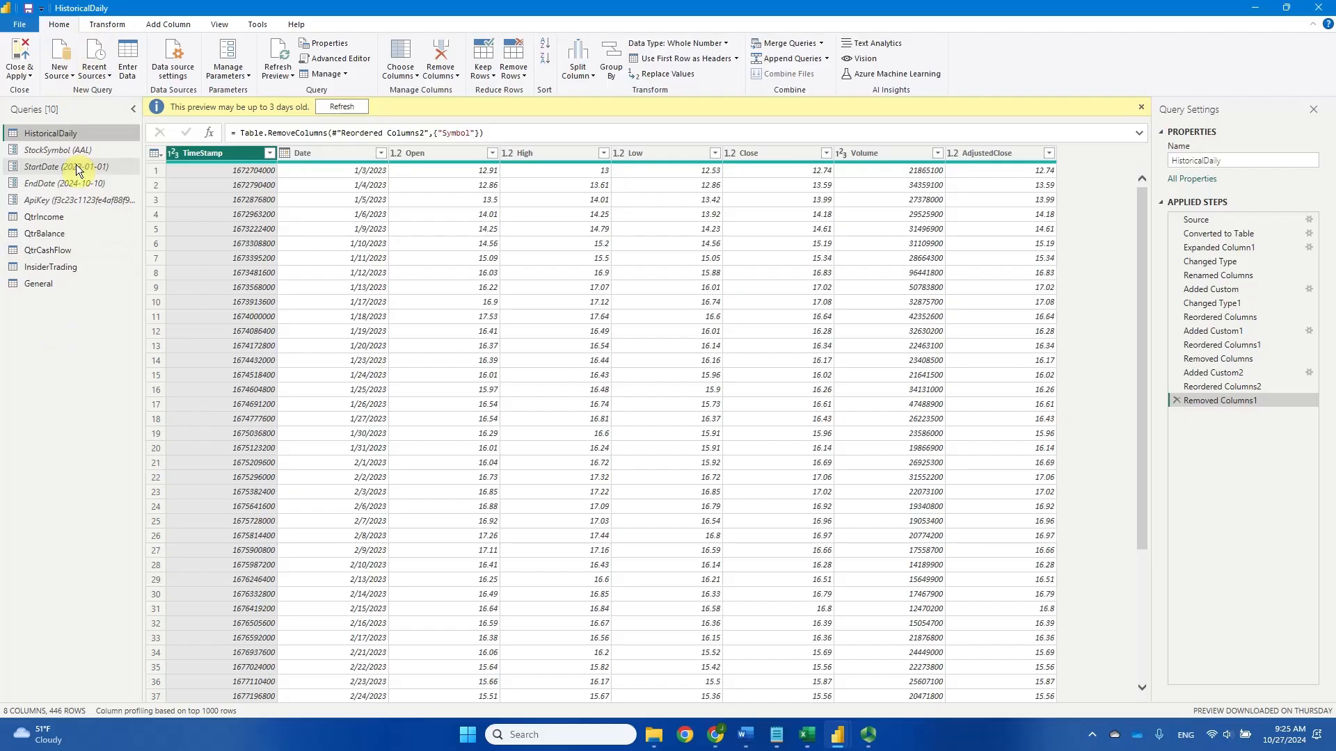
Add a custom column named Symbol to the HistoricalDaily query with the formula = StockSymbol
left_click(184, 26)
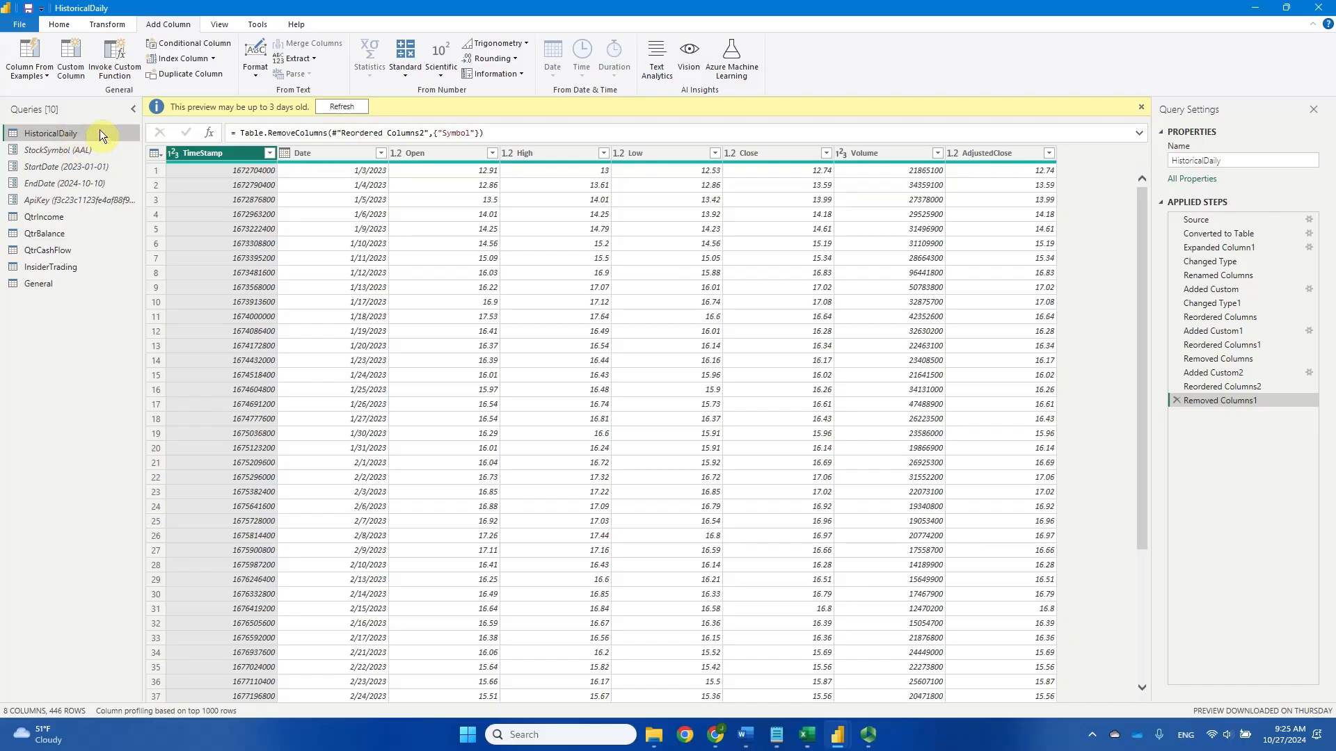
left_click(71, 71)
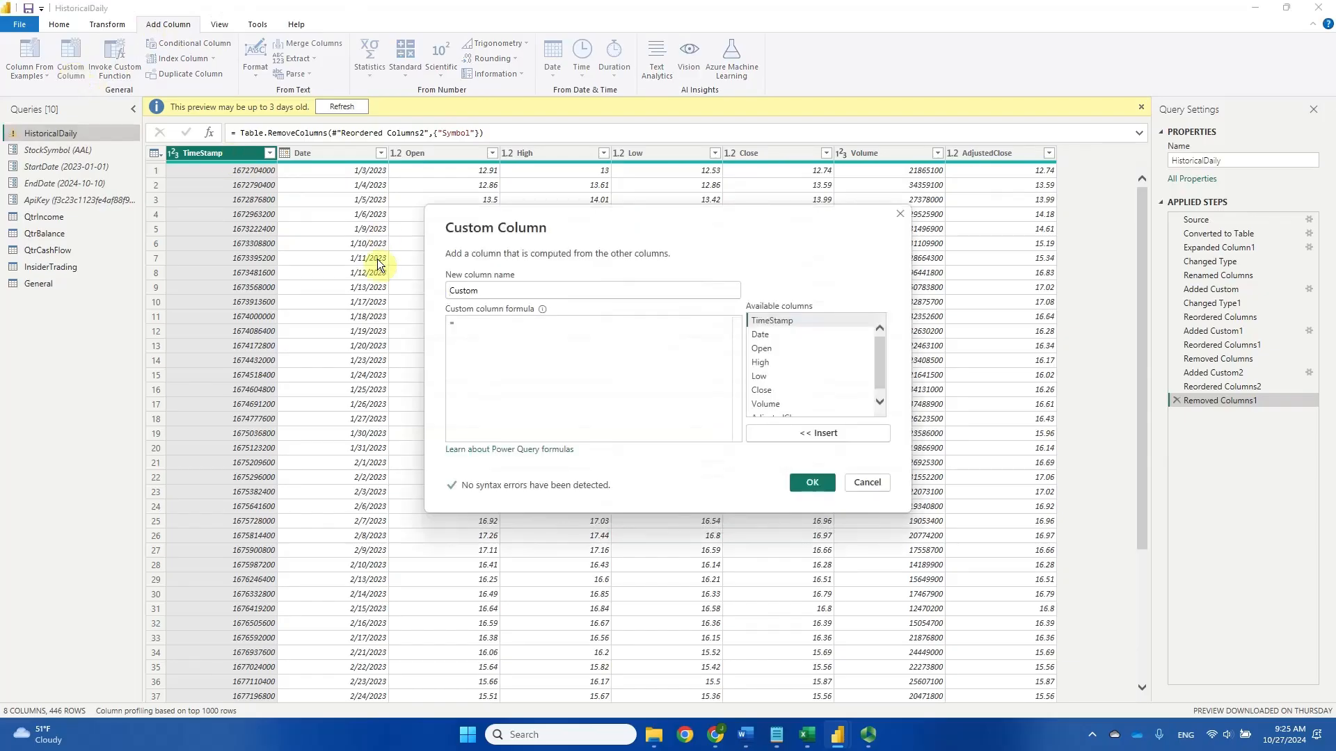
double_click(503, 289)
type("Symbol")
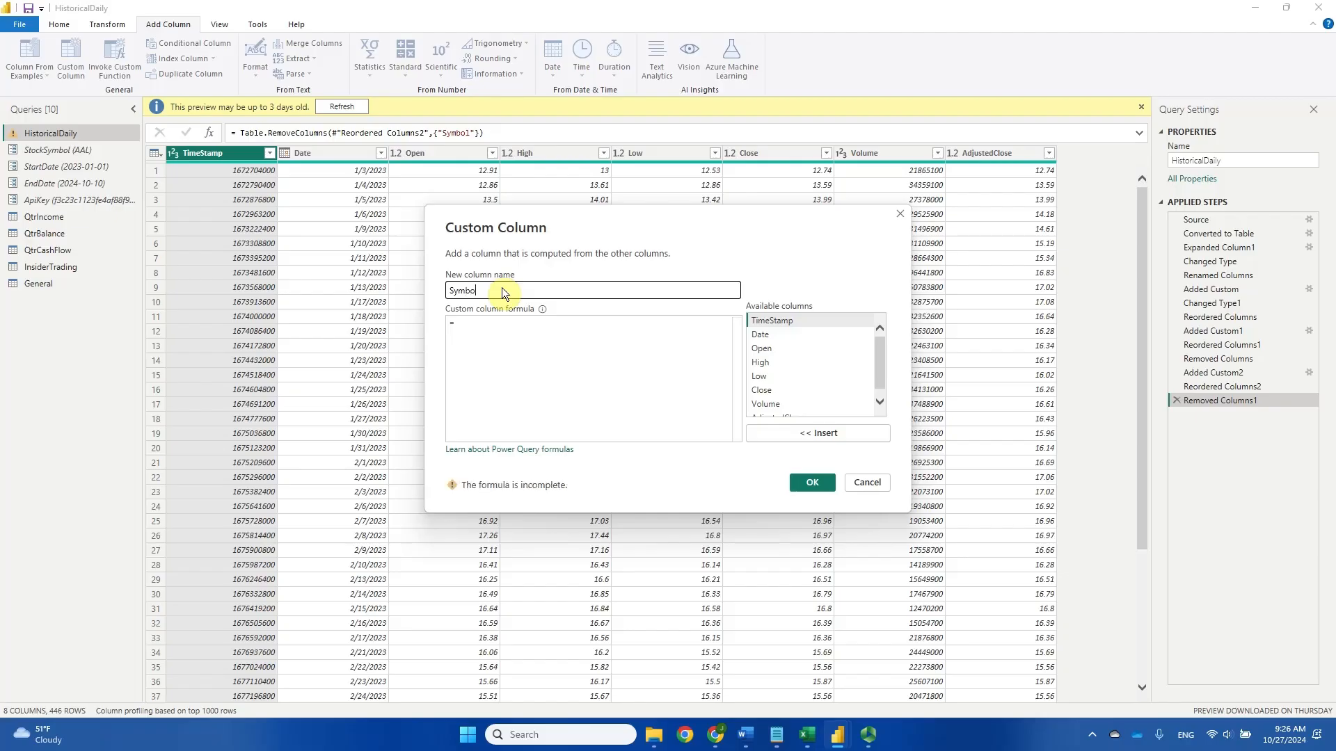
left_click(477, 327)
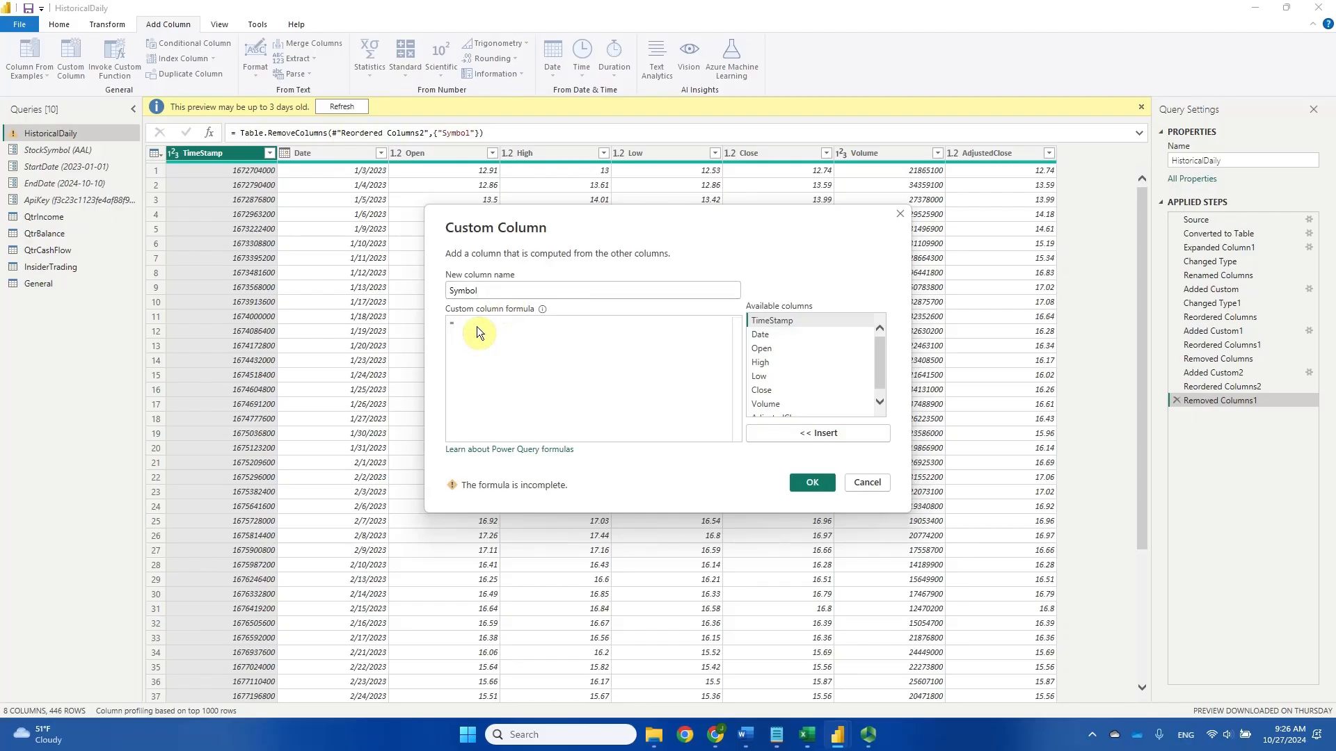
type("Stock")
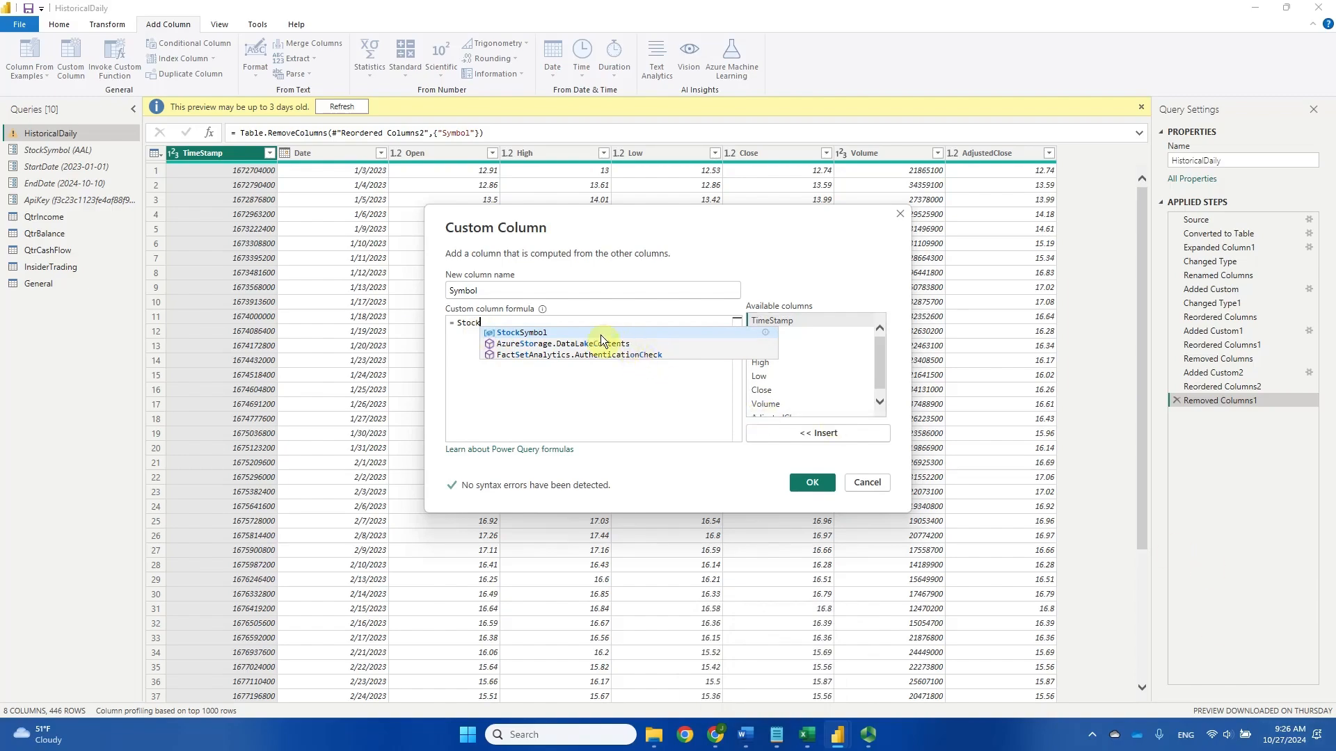
left_click(529, 336)
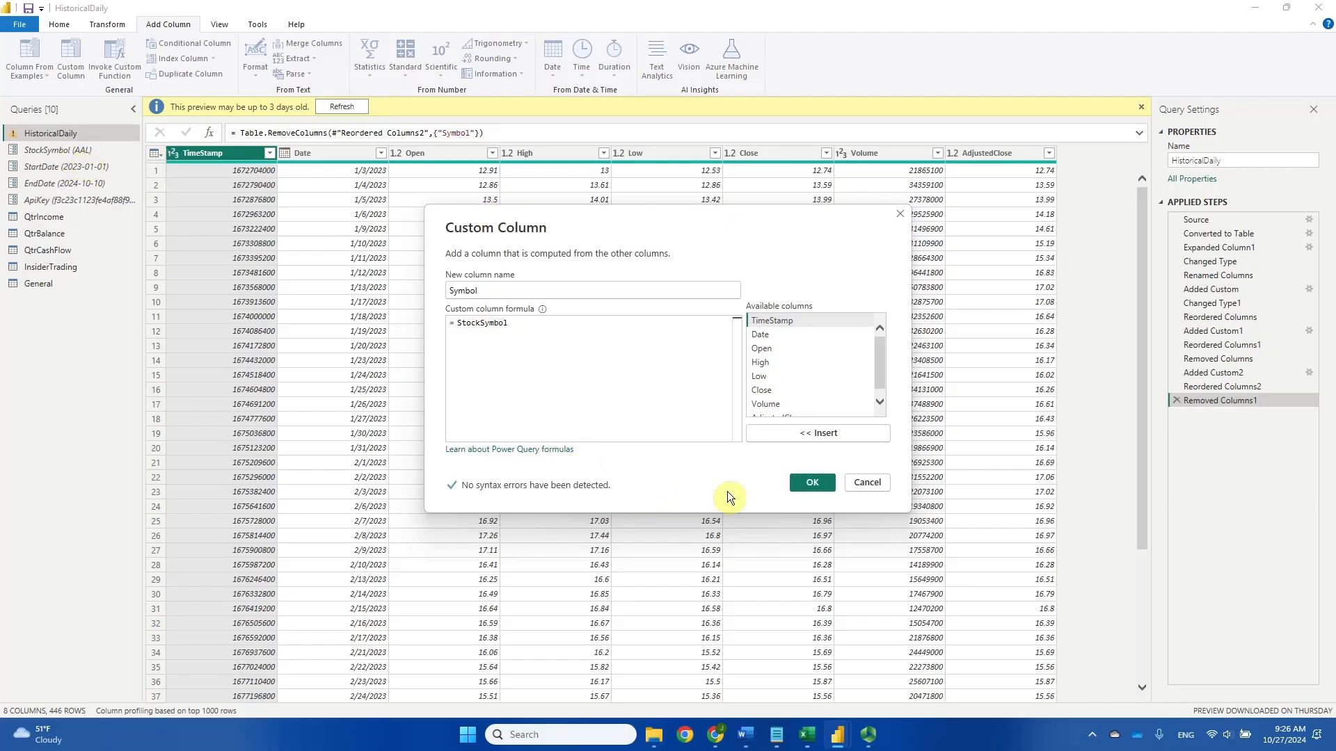
left_click(814, 483)
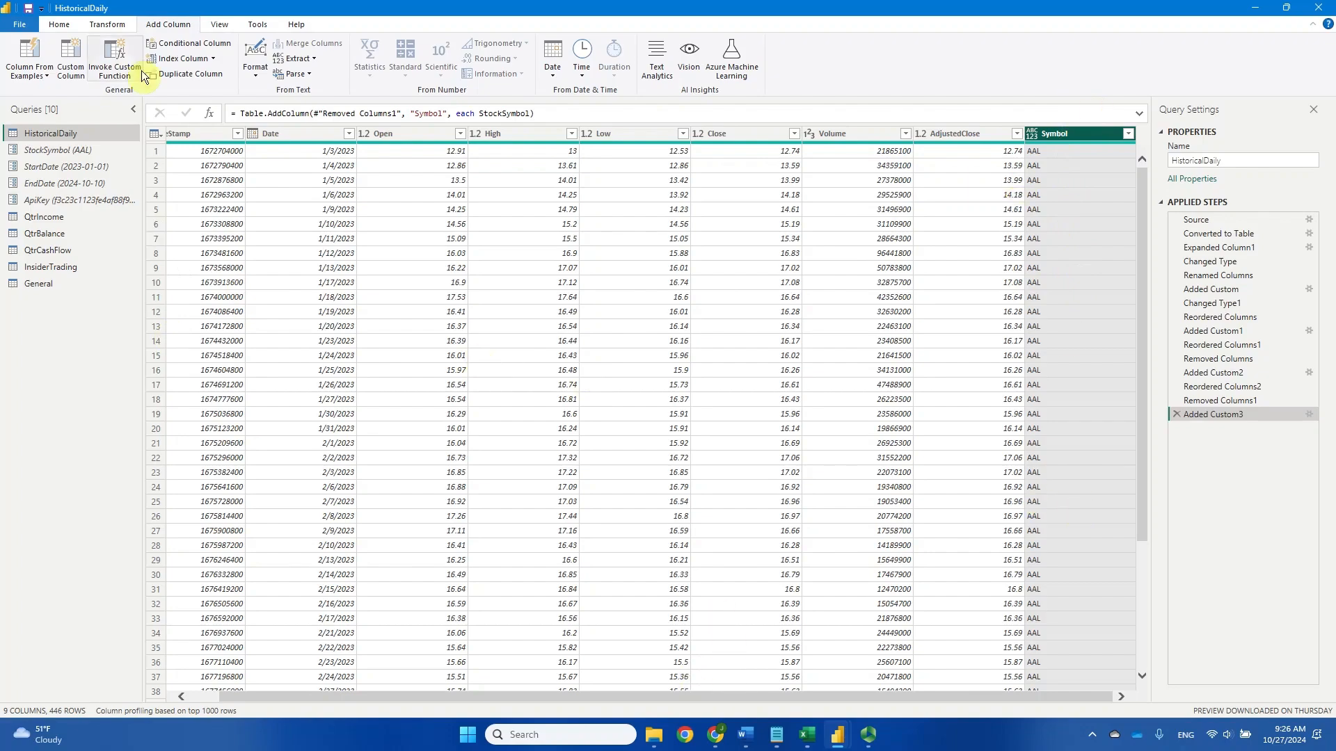
Move the new Symbol column to the beginning of the HistoricalDaily table
left_click(113, 26)
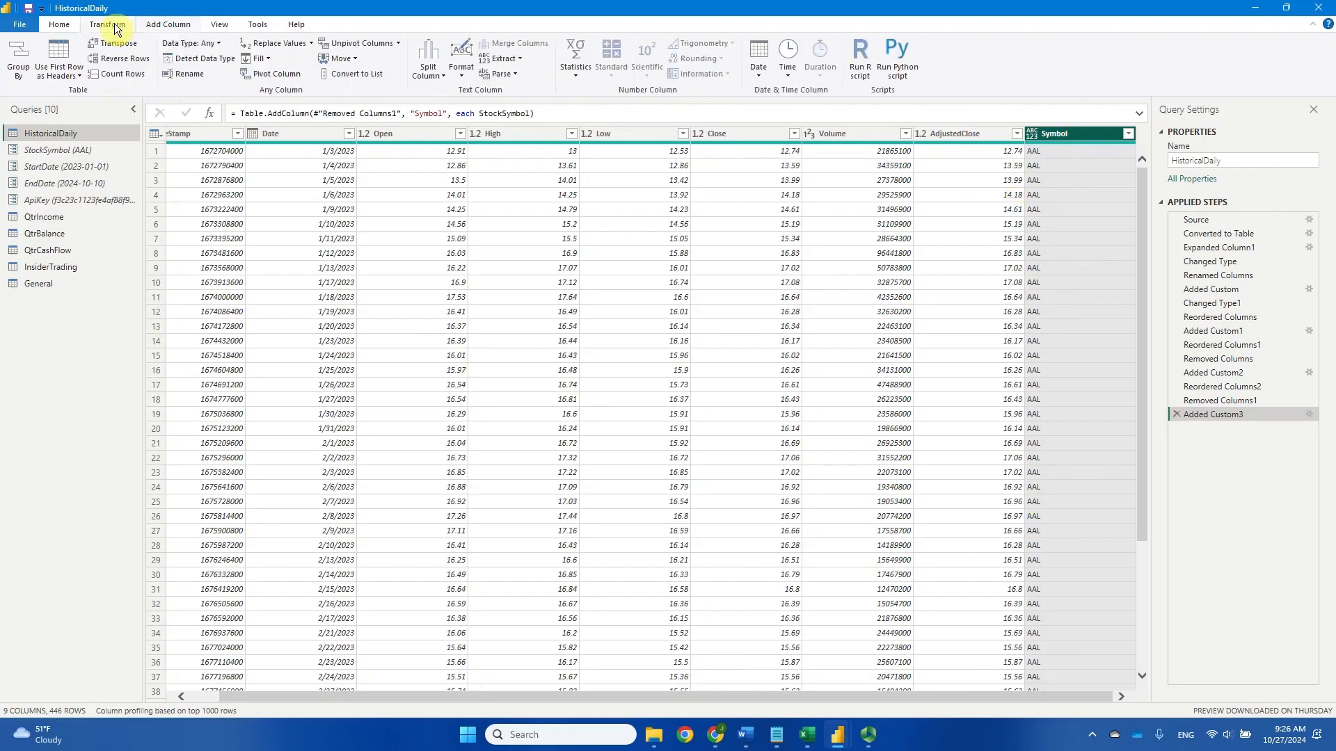
left_click(352, 58)
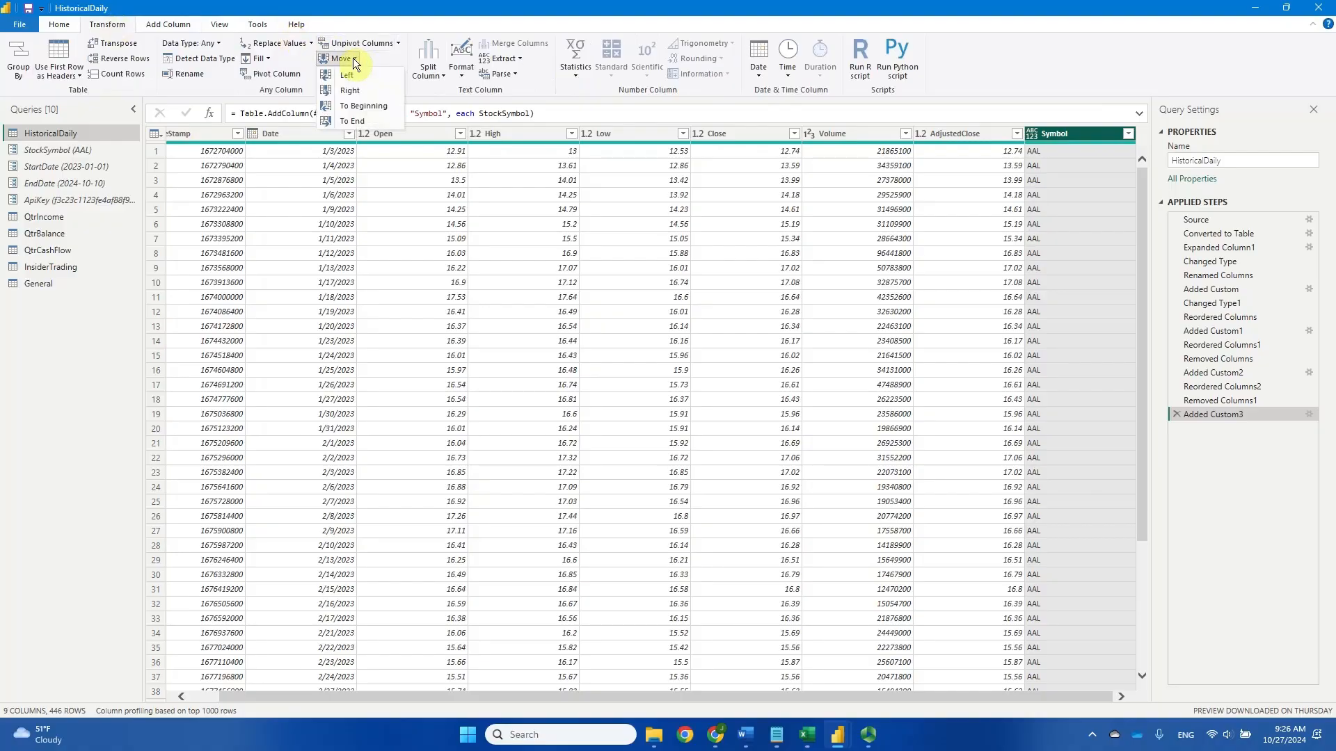
left_click(367, 107)
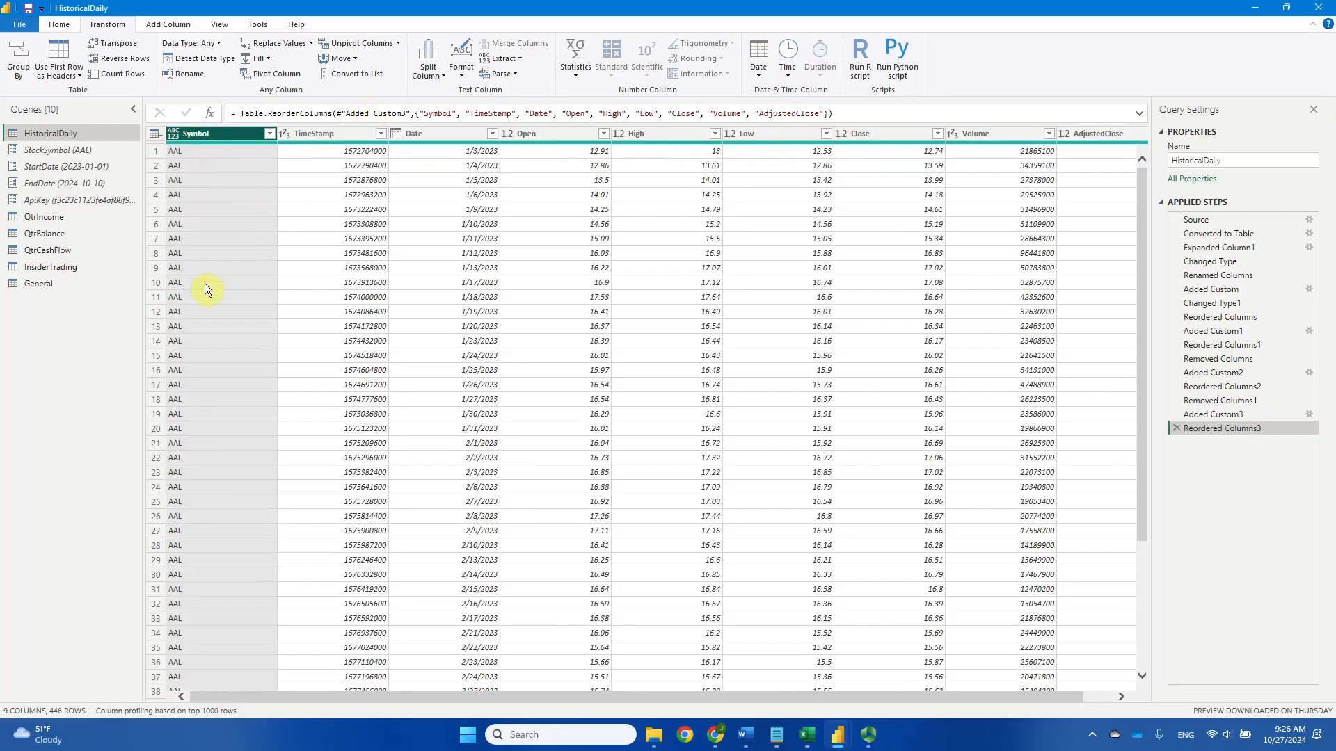
Add a custom column named Symbol to the QtrIncome query with the formula = StockSymbol
left_click(93, 221)
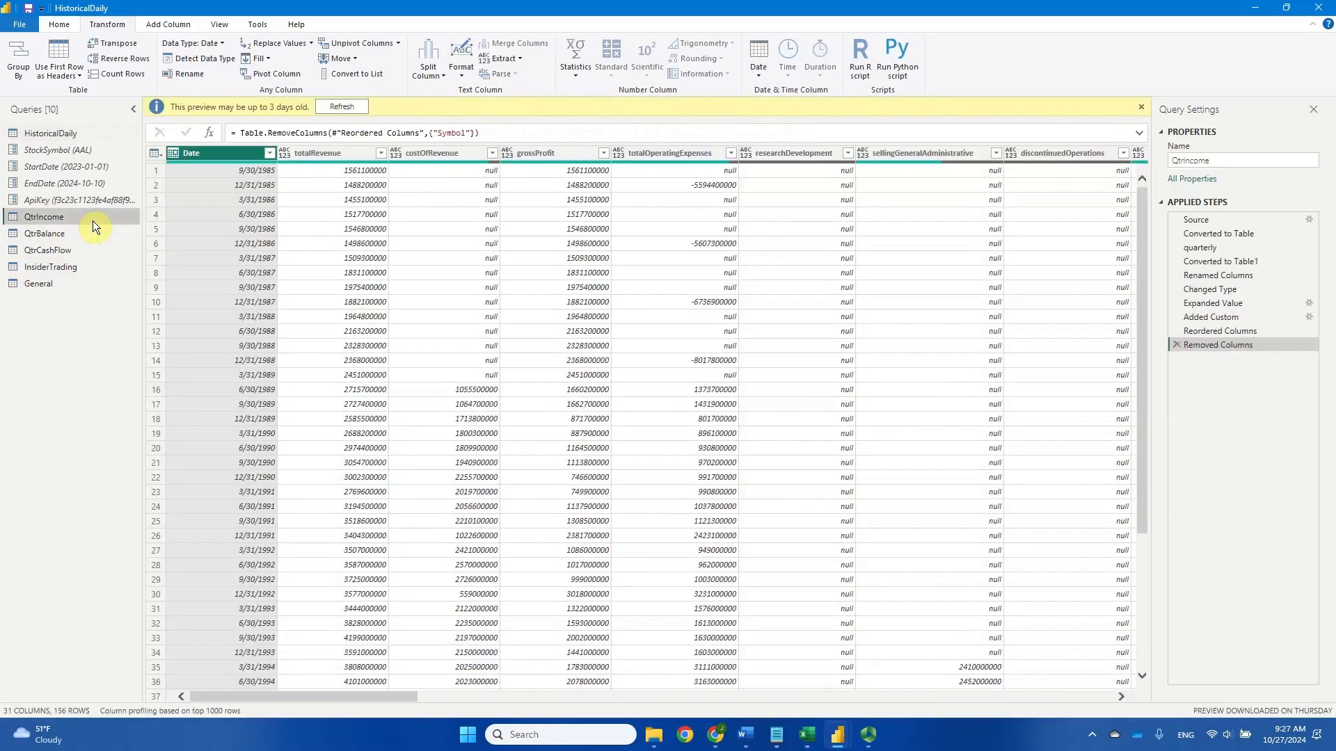
left_click(180, 31)
left_click(70, 59)
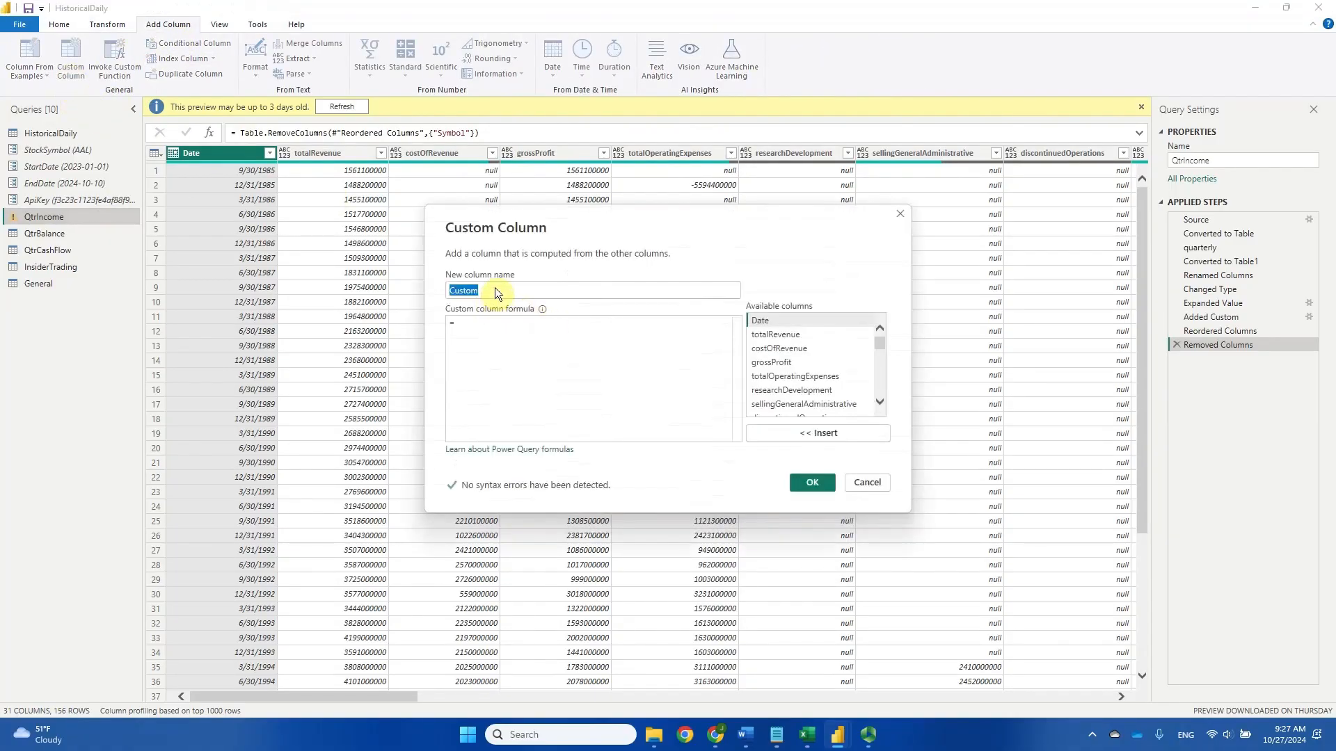
double_click(495, 291)
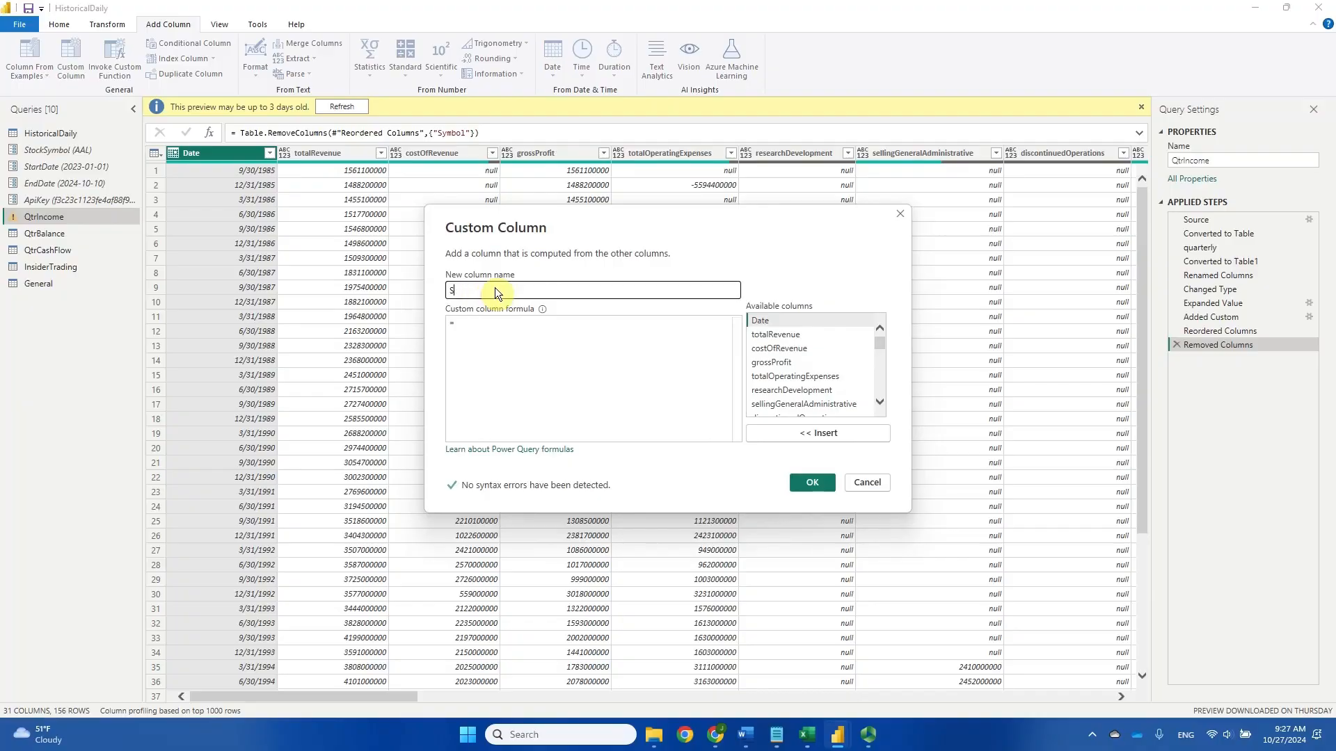
type("Symbol")
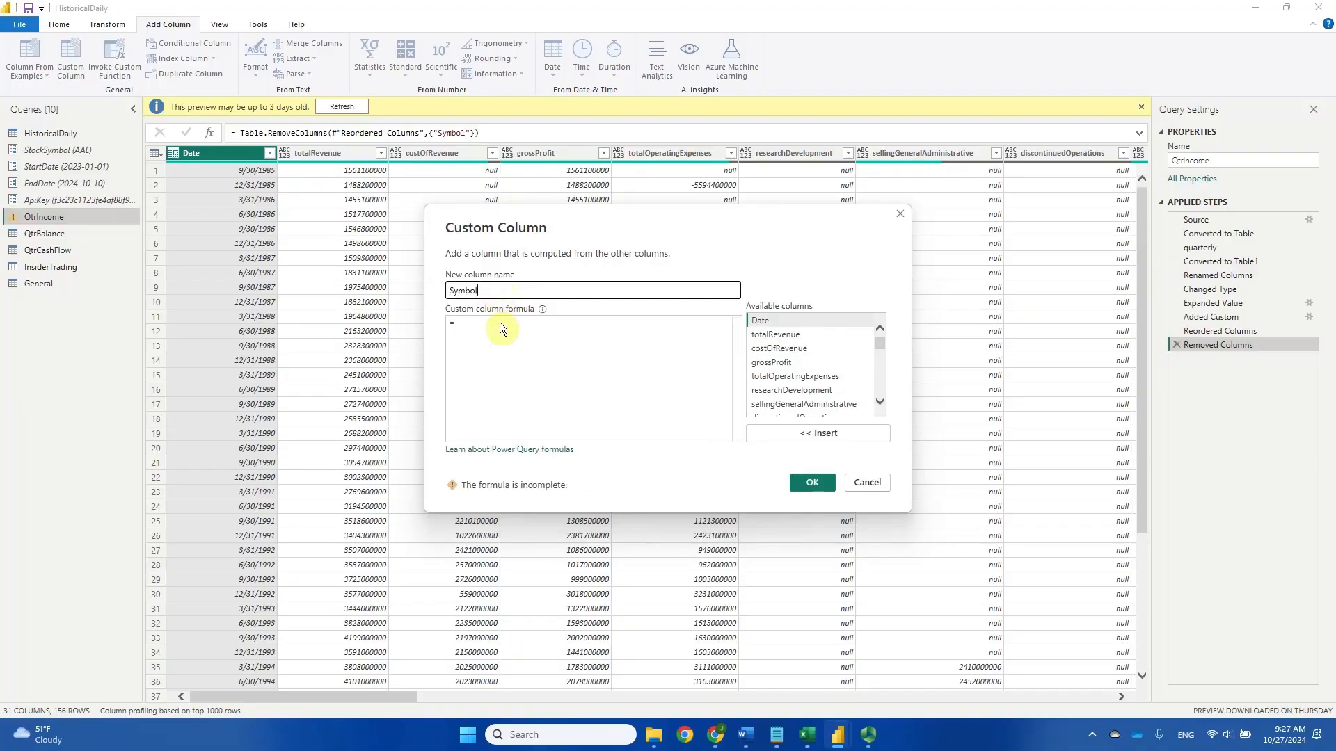
left_click(499, 324)
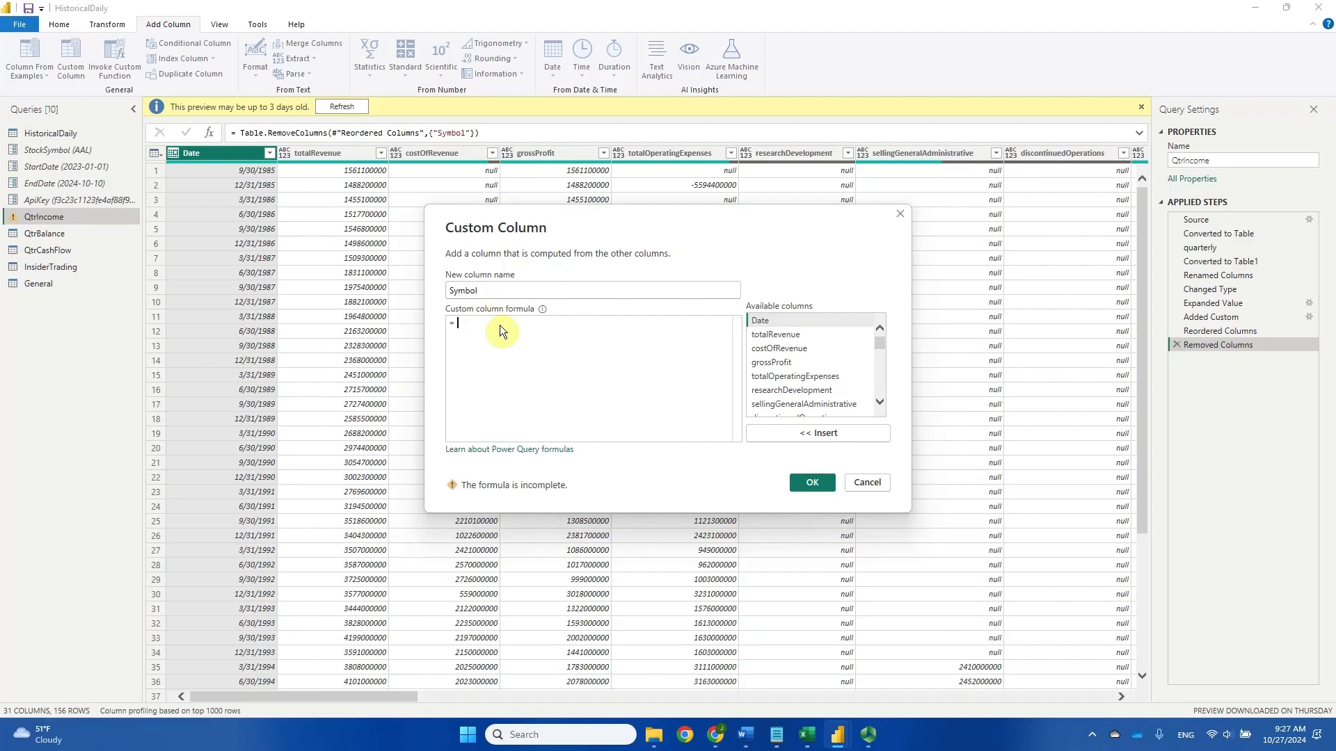
type("Stock")
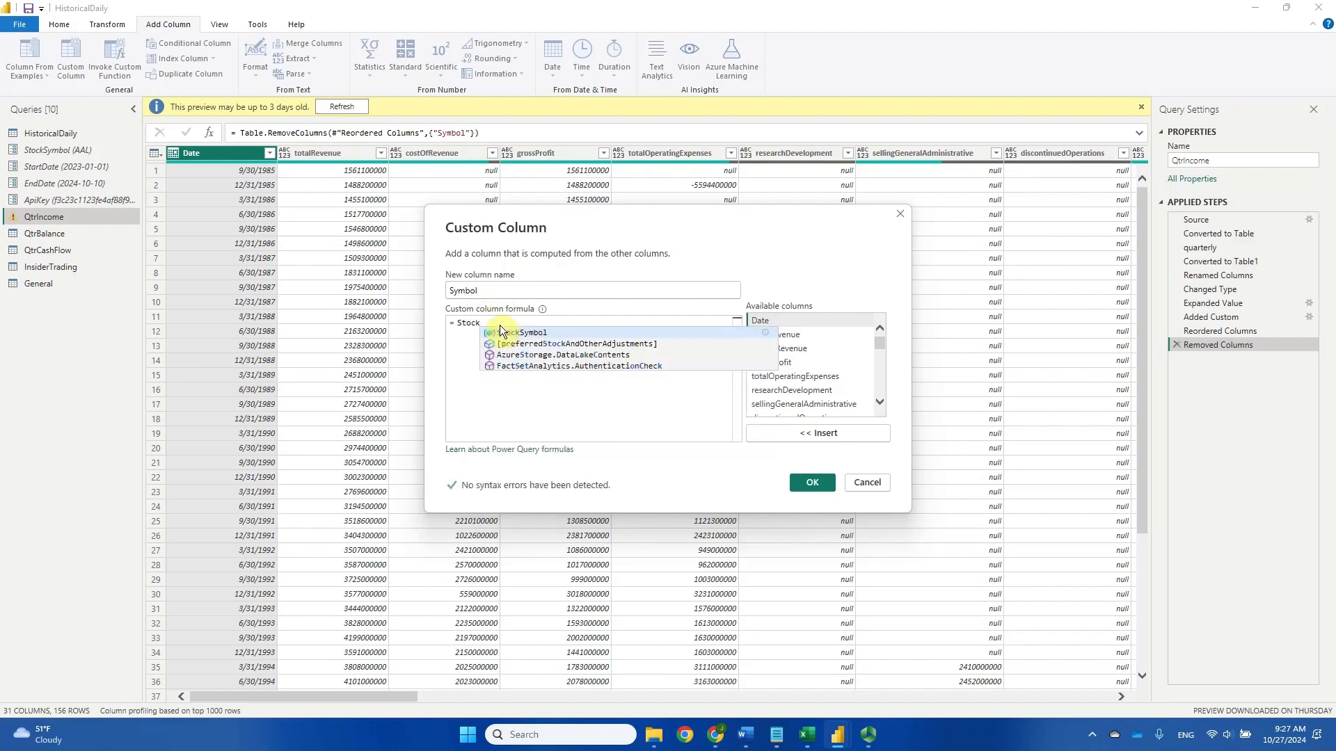
left_click(542, 334)
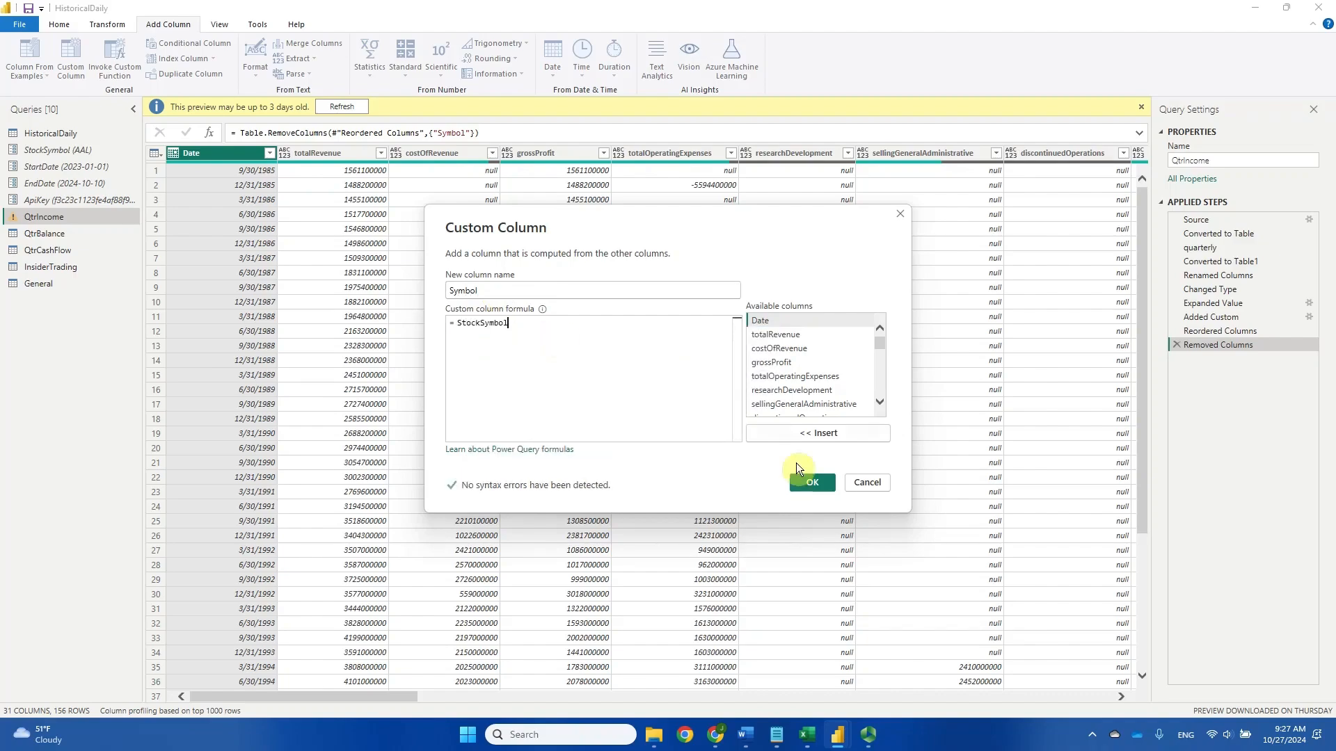
left_click(812, 483)
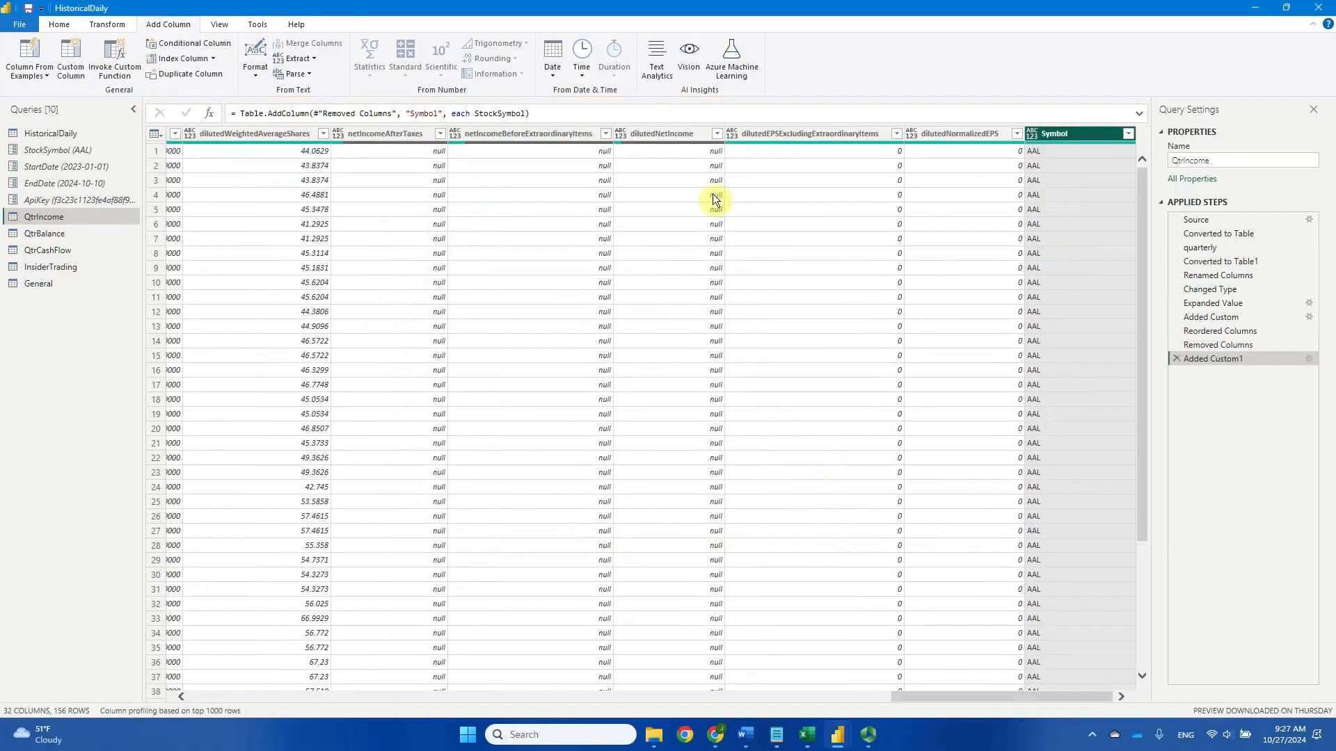
Move the Symbol column to the beginning of the QtrIncome table
left_click(106, 26)
left_click(339, 58)
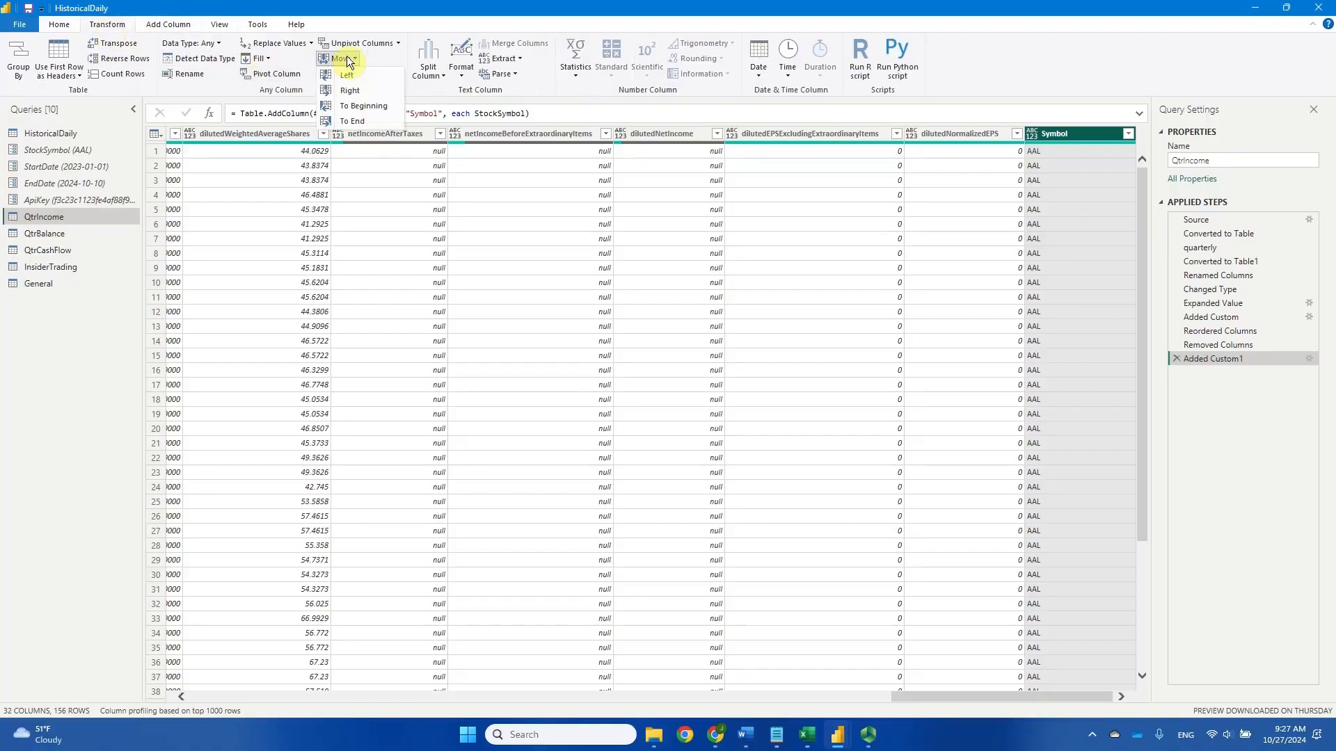
left_click(379, 106)
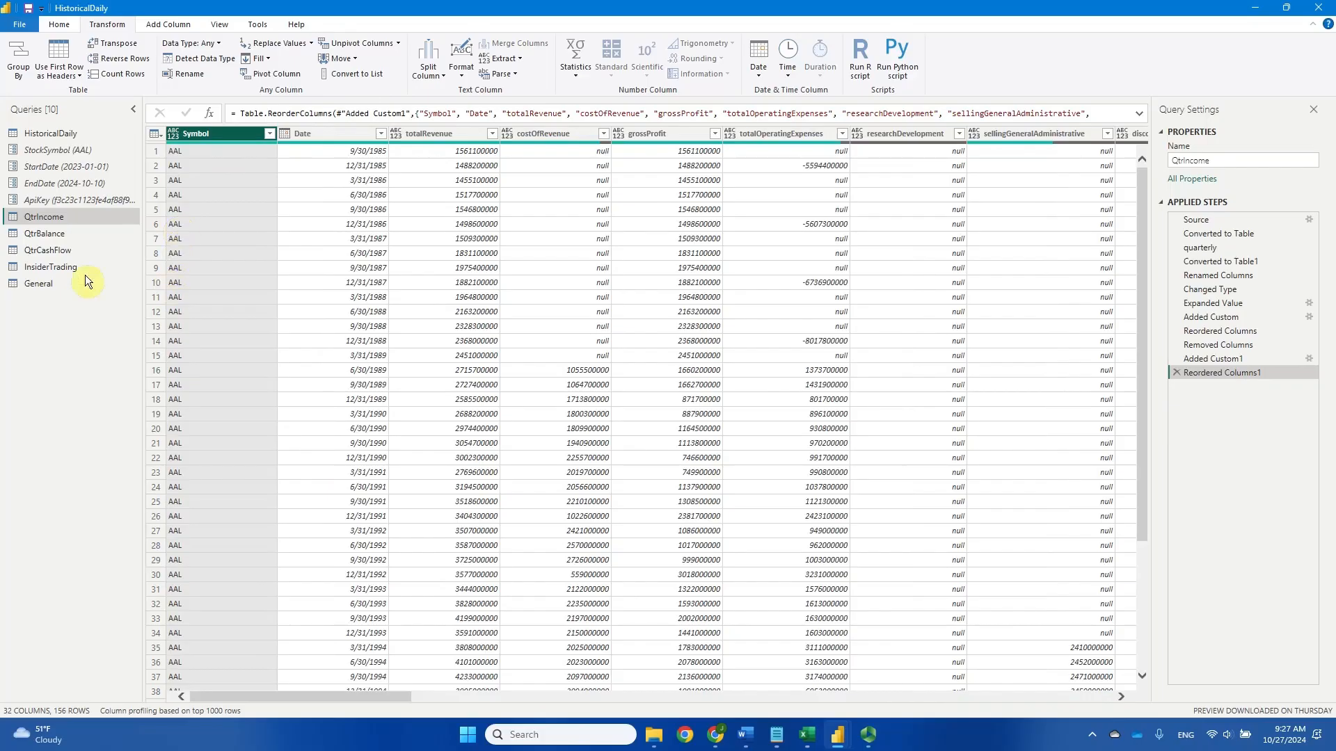
Add a custom column named Symbol to the QtrBalance query with the formula = StockSymbol
left_click(53, 240)
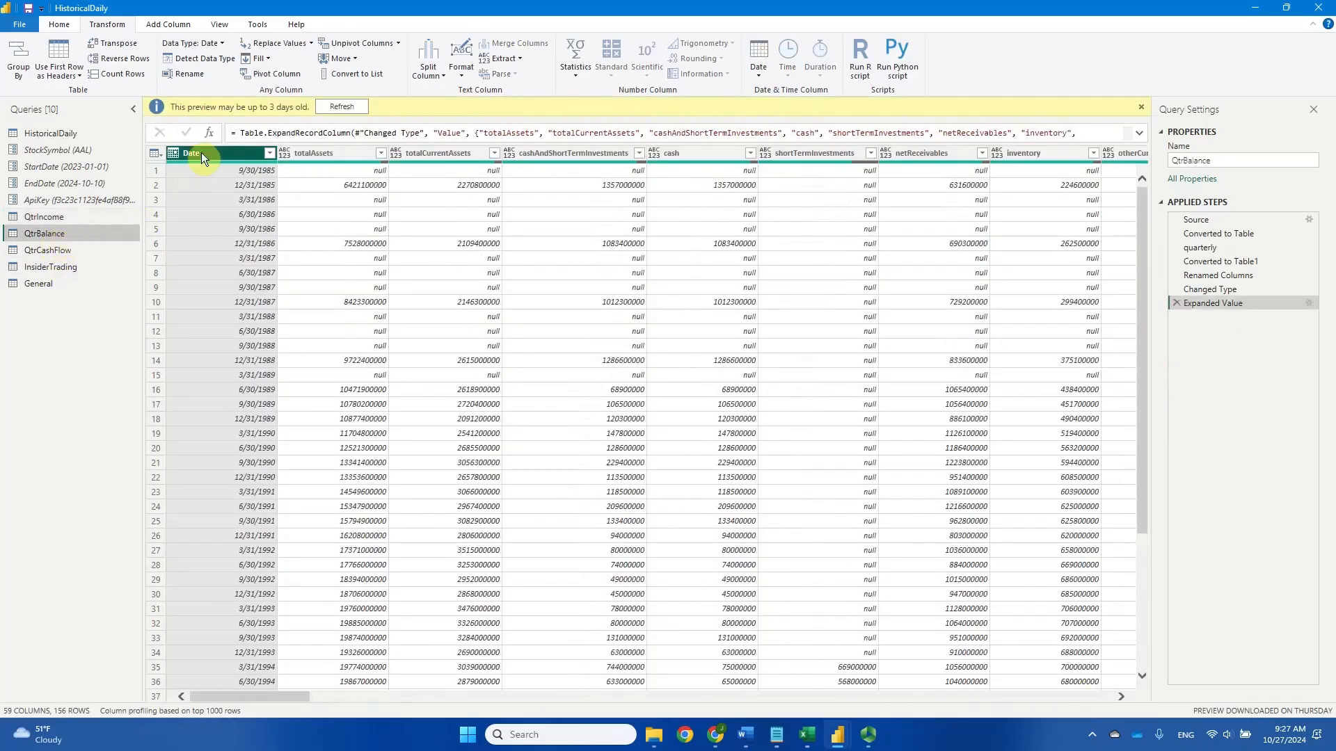
left_click(187, 25)
left_click(70, 69)
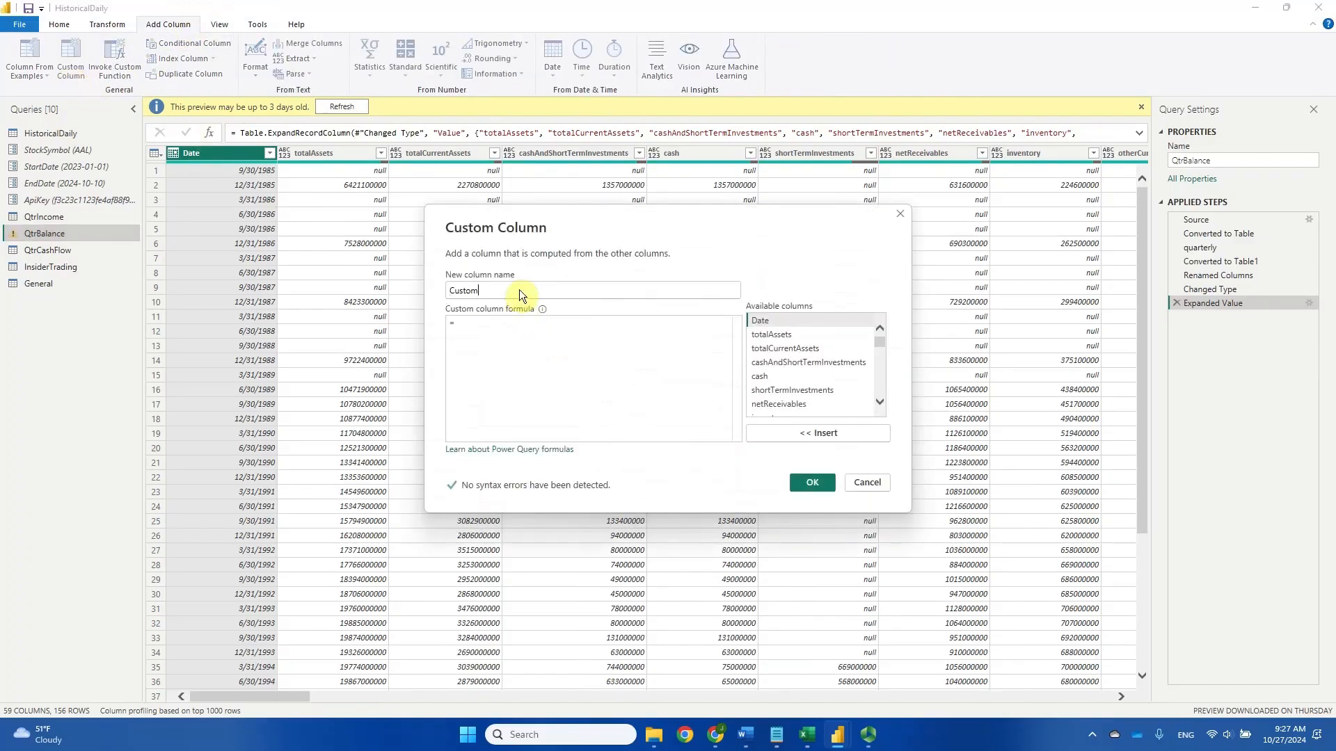
double_click(519, 291)
type("Sf")
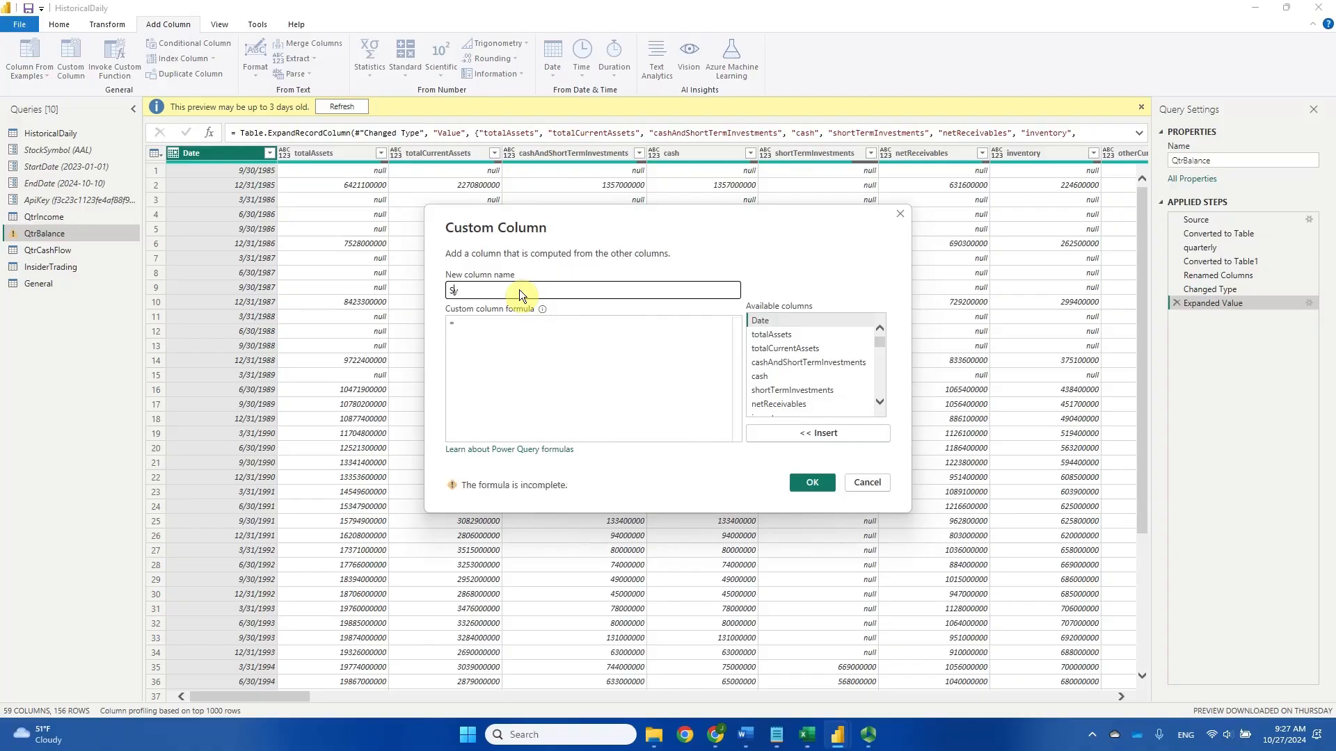
key("BackSpace")
type("ymbol")
left_click(526, 322)
type("Stock")
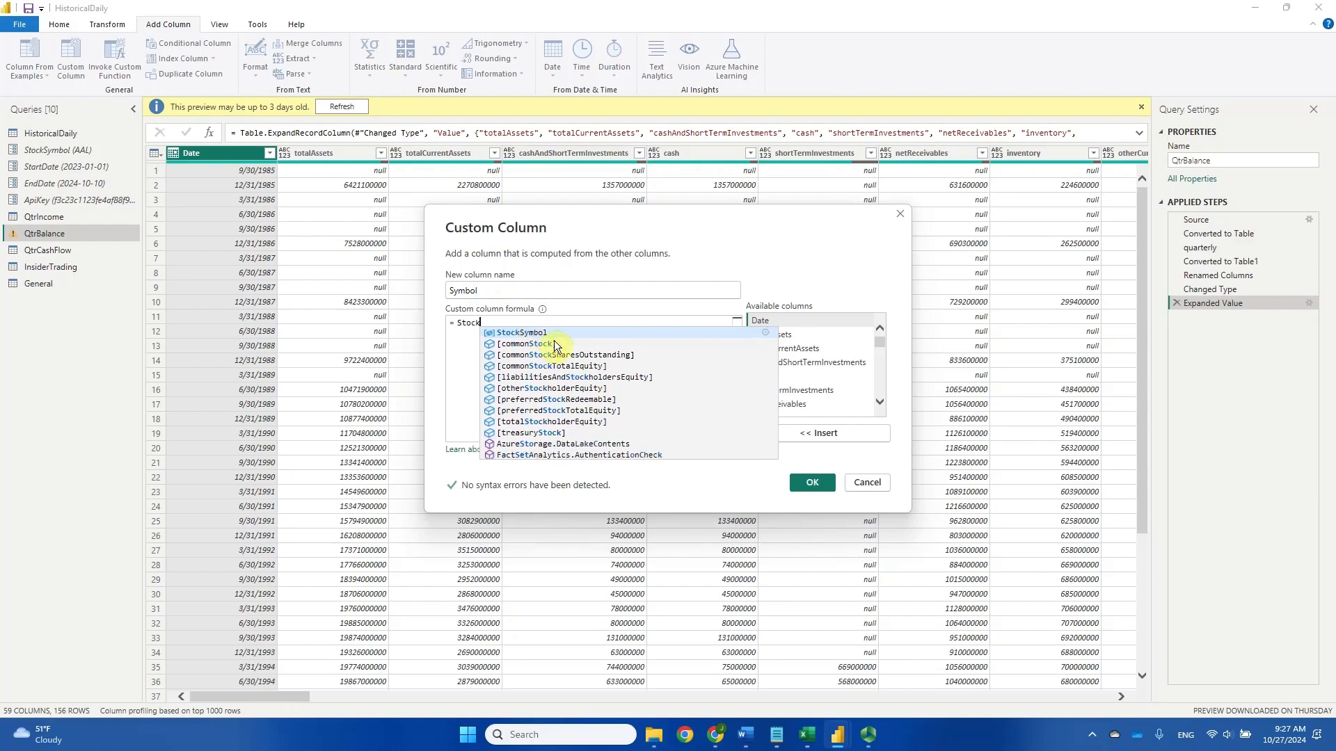
key("Tab")
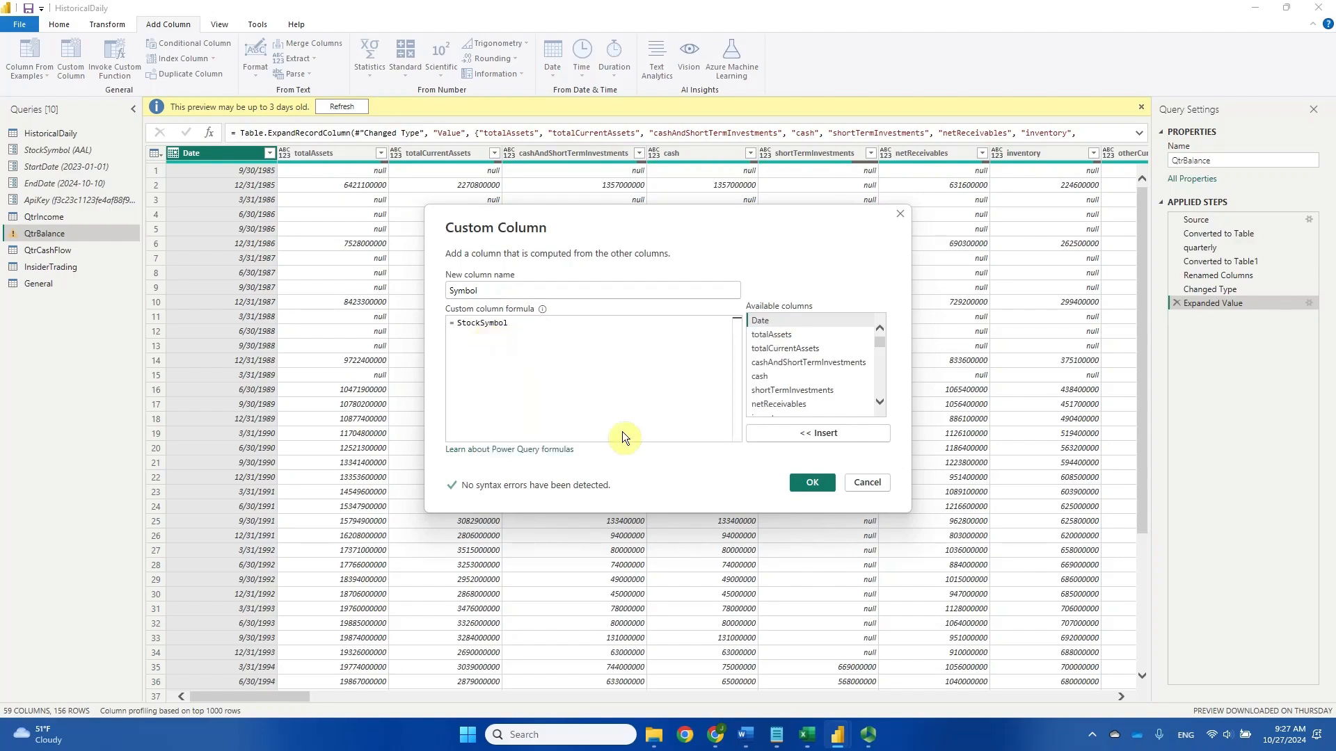
left_click(812, 483)
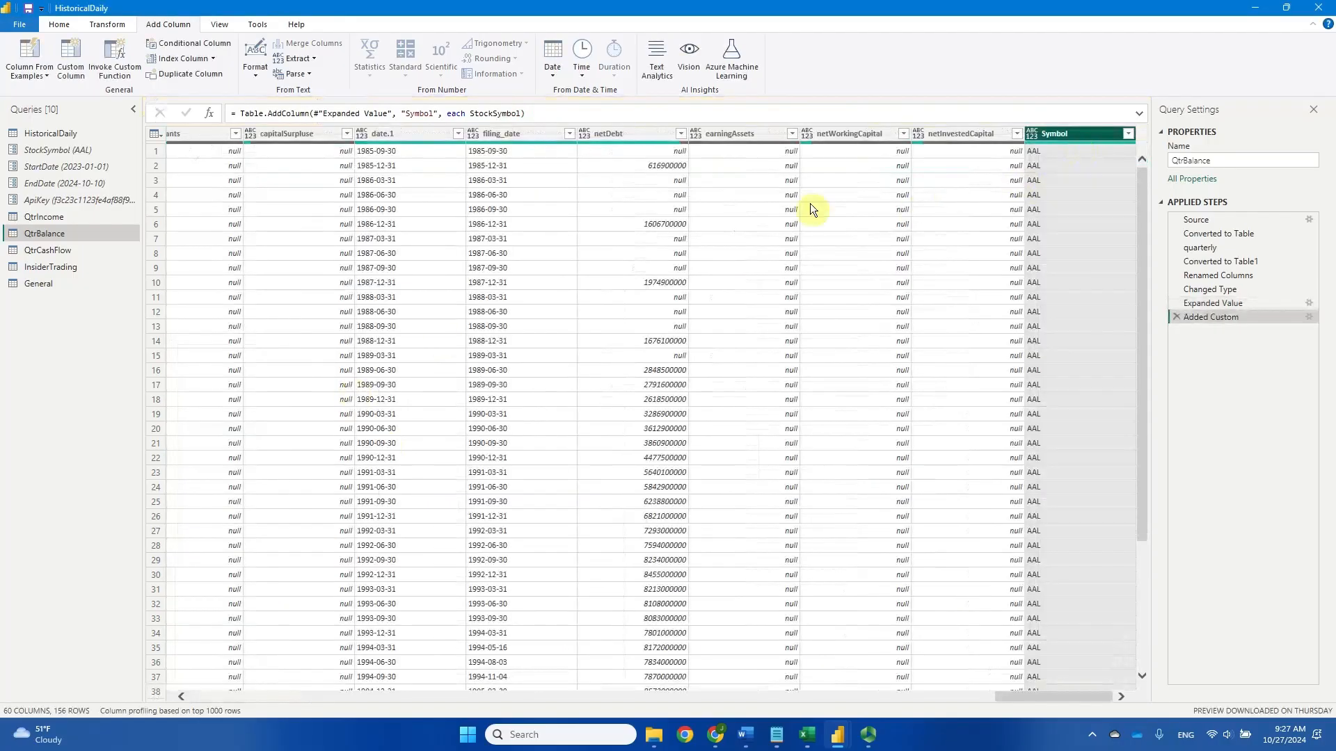
Move the Symbol column to the beginning of the QtrBalance table
left_click(112, 25)
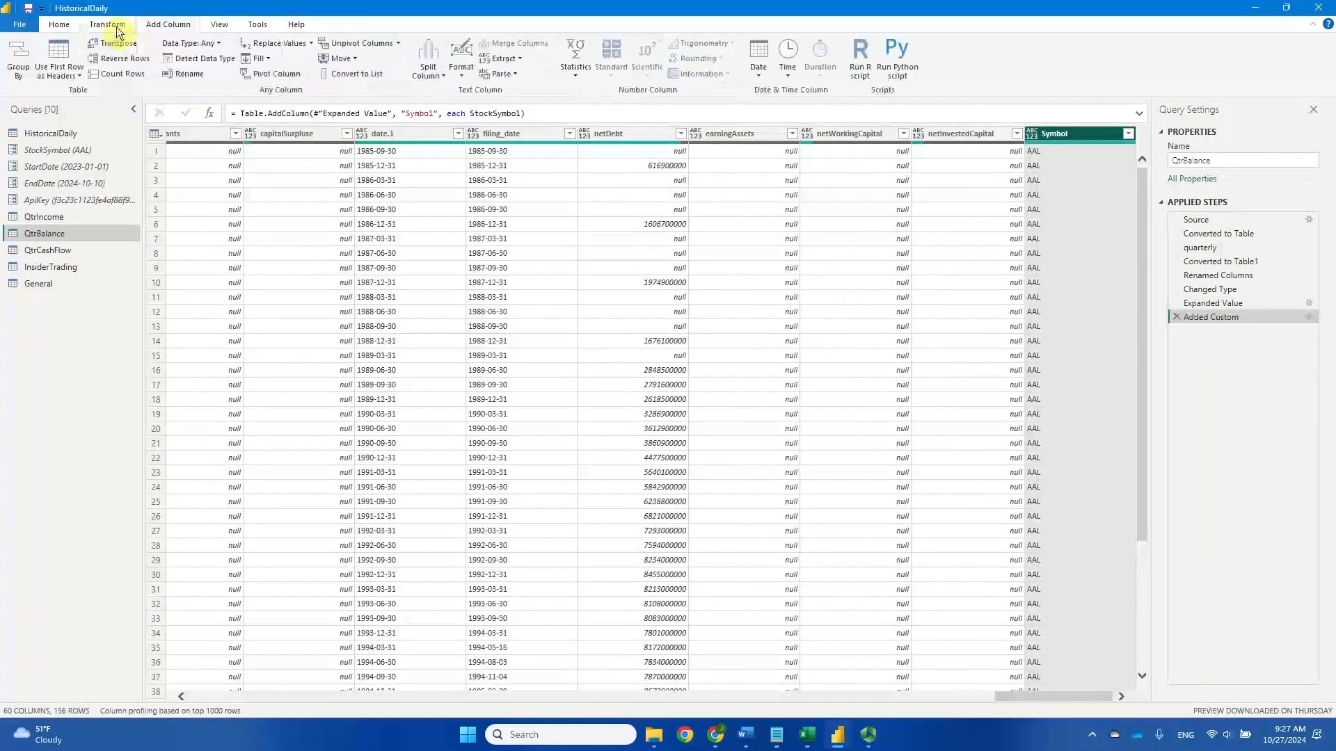
left_click(353, 59)
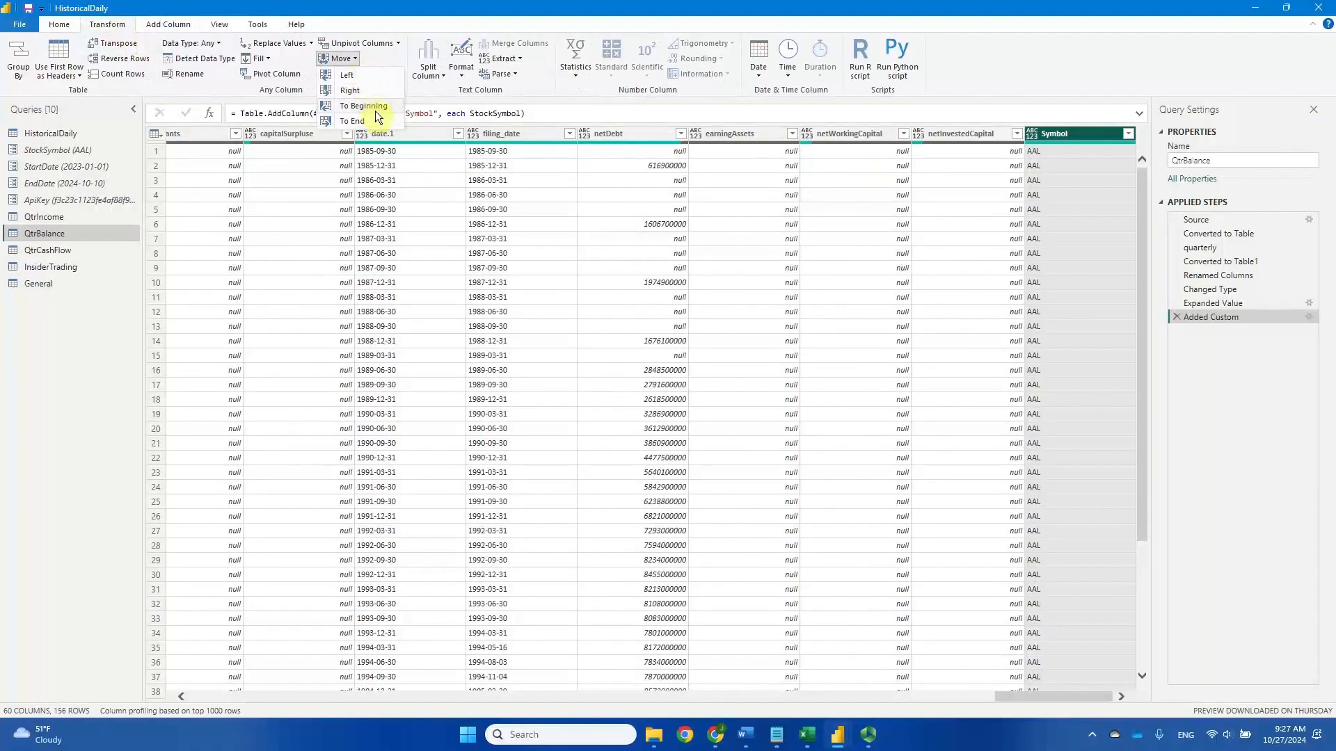
left_click(373, 108)
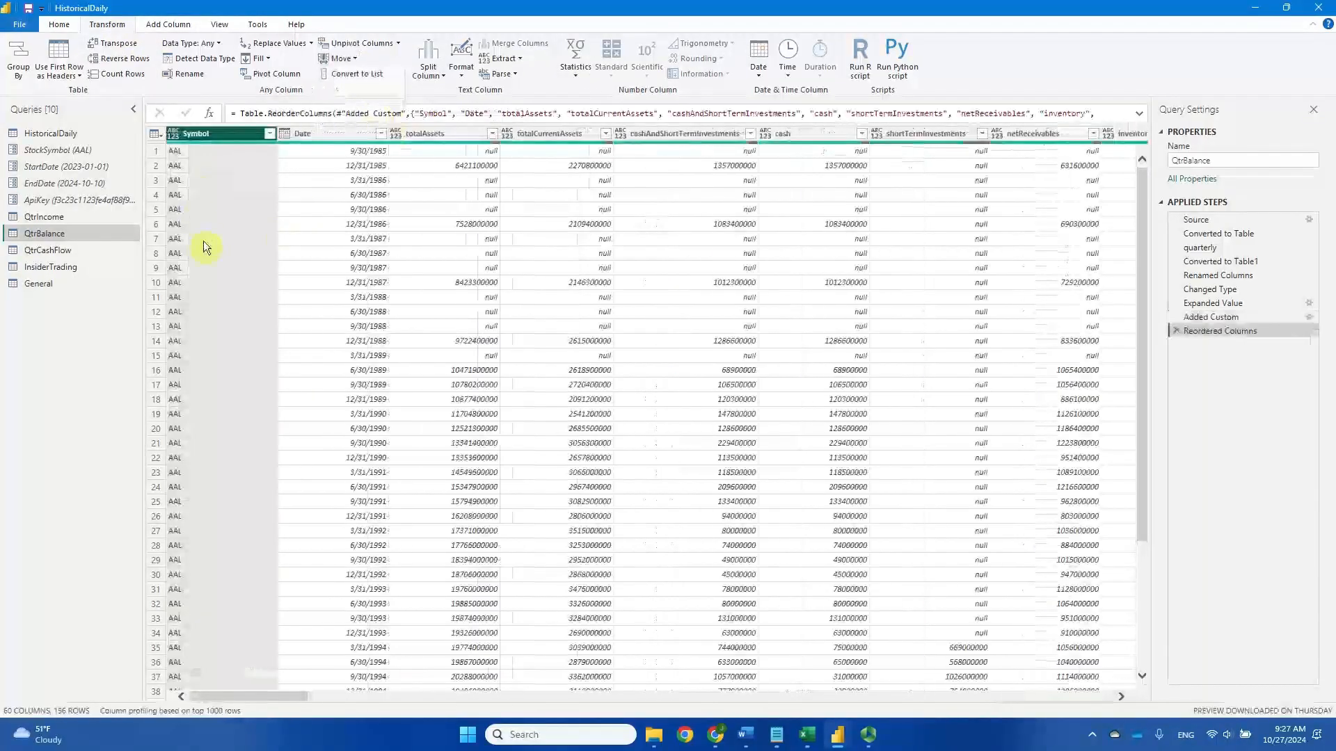
Add a custom column named Symbol to the QtrCashFlow query with the formula = StockSymbol
left_click(55, 252)
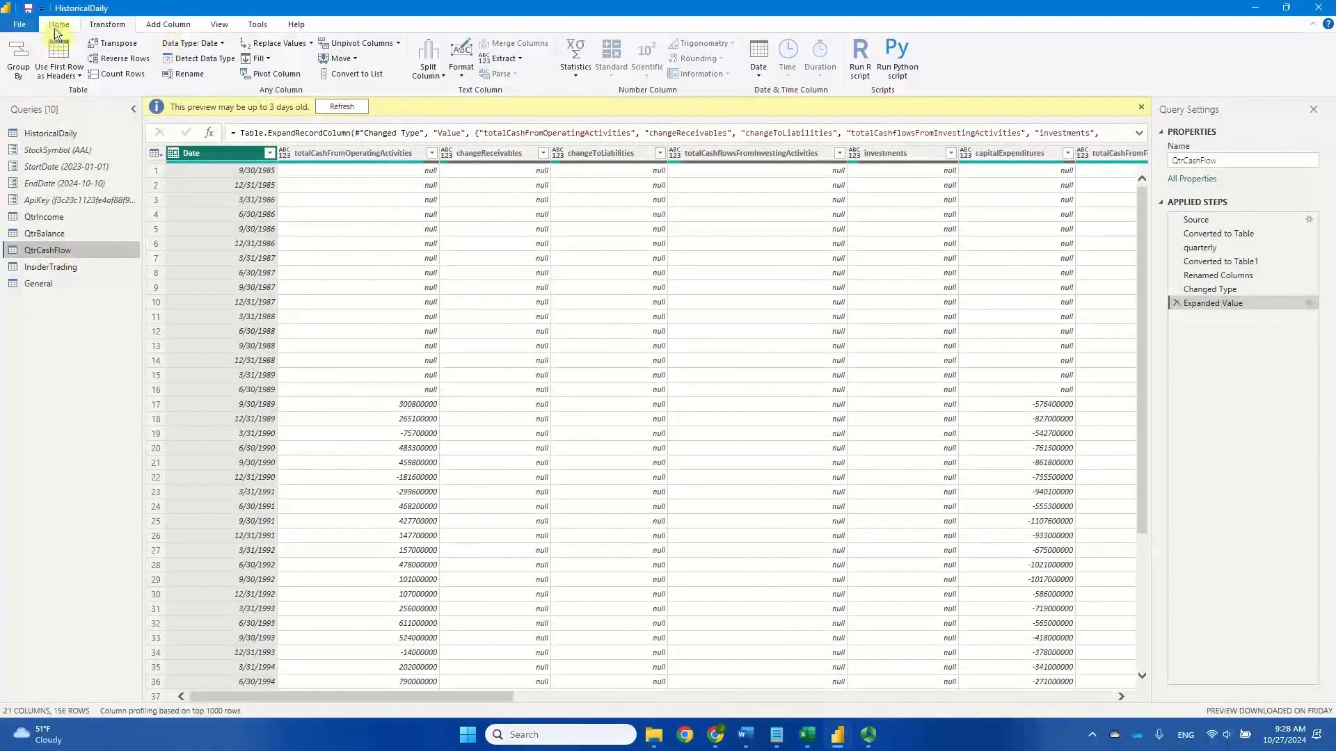
left_click(168, 24)
left_click(70, 61)
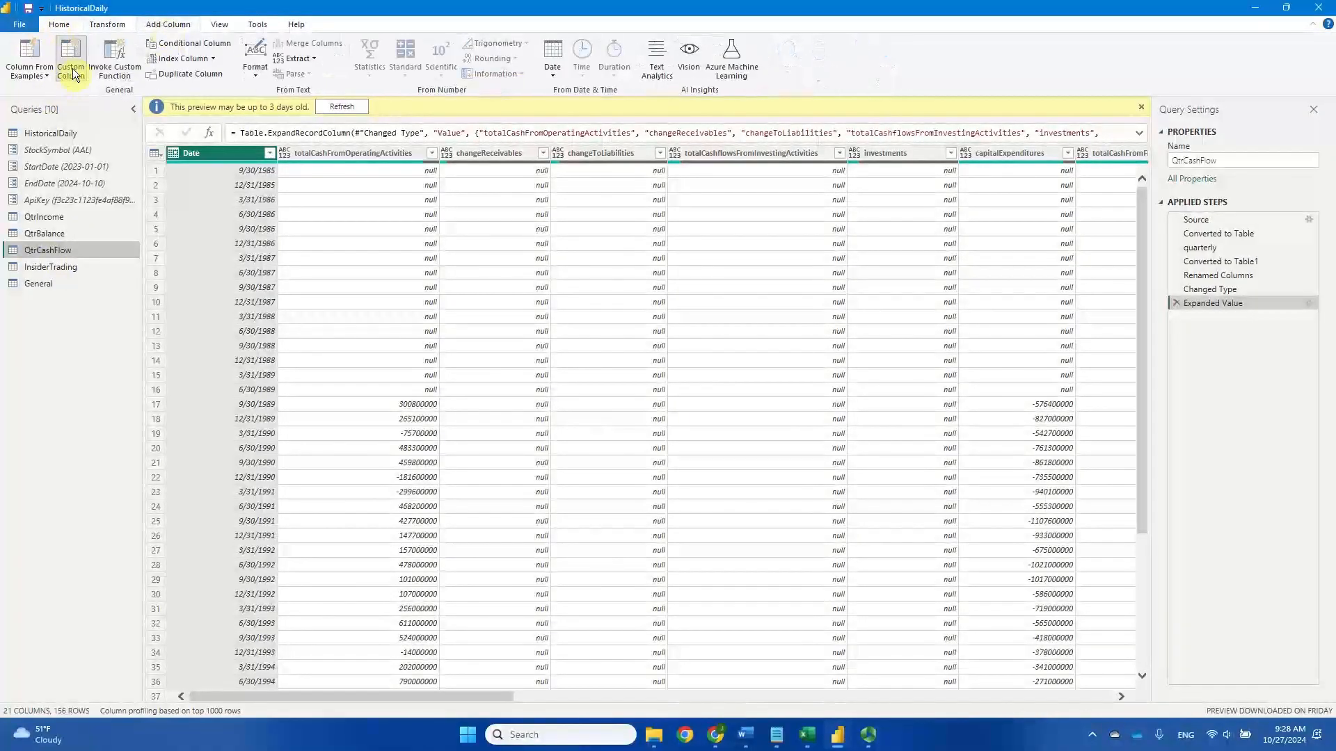
double_click(522, 293)
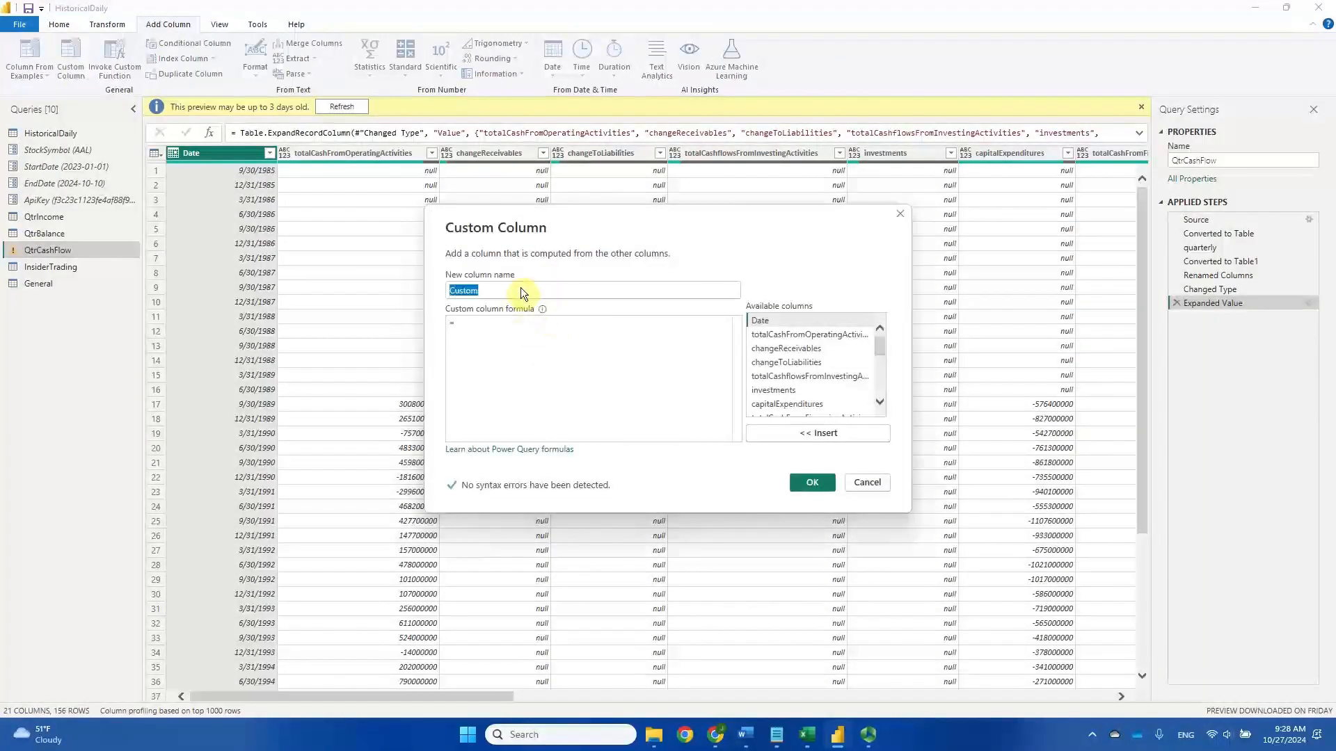
type("Sym")
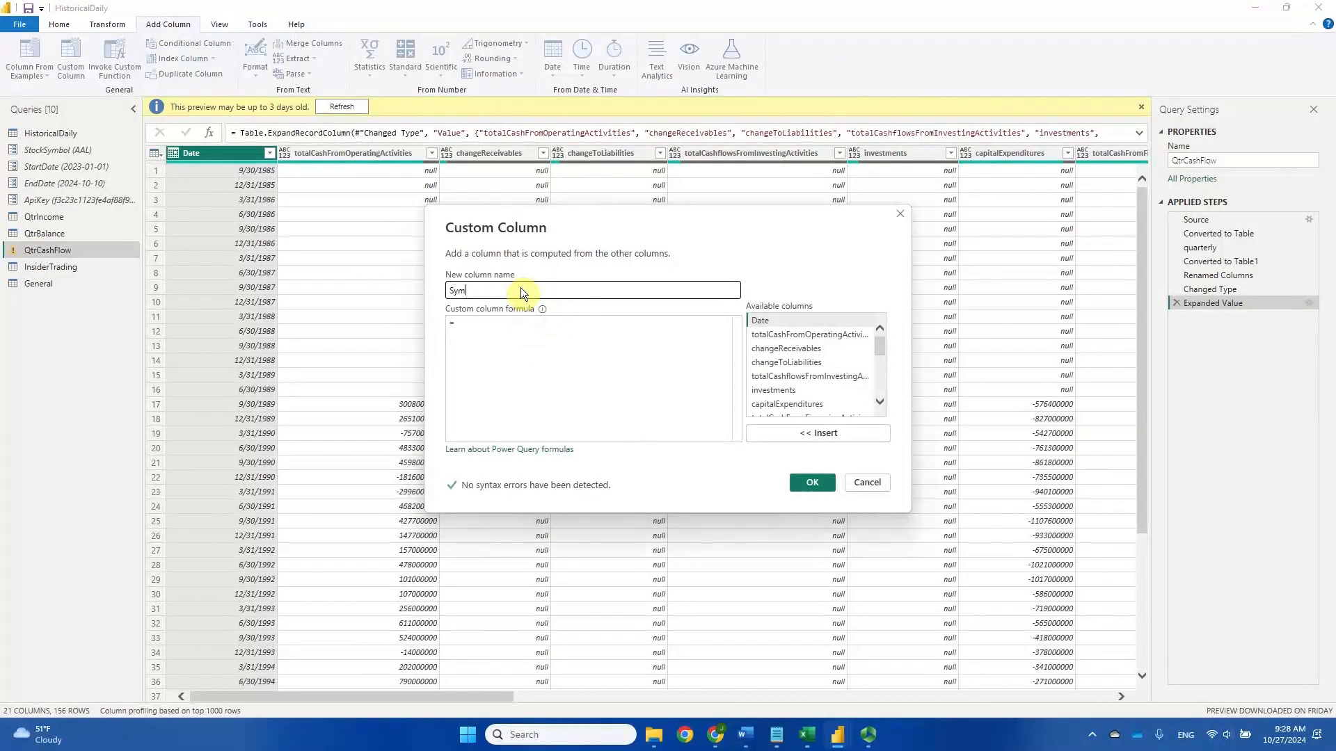
type("bol")
left_click(494, 325)
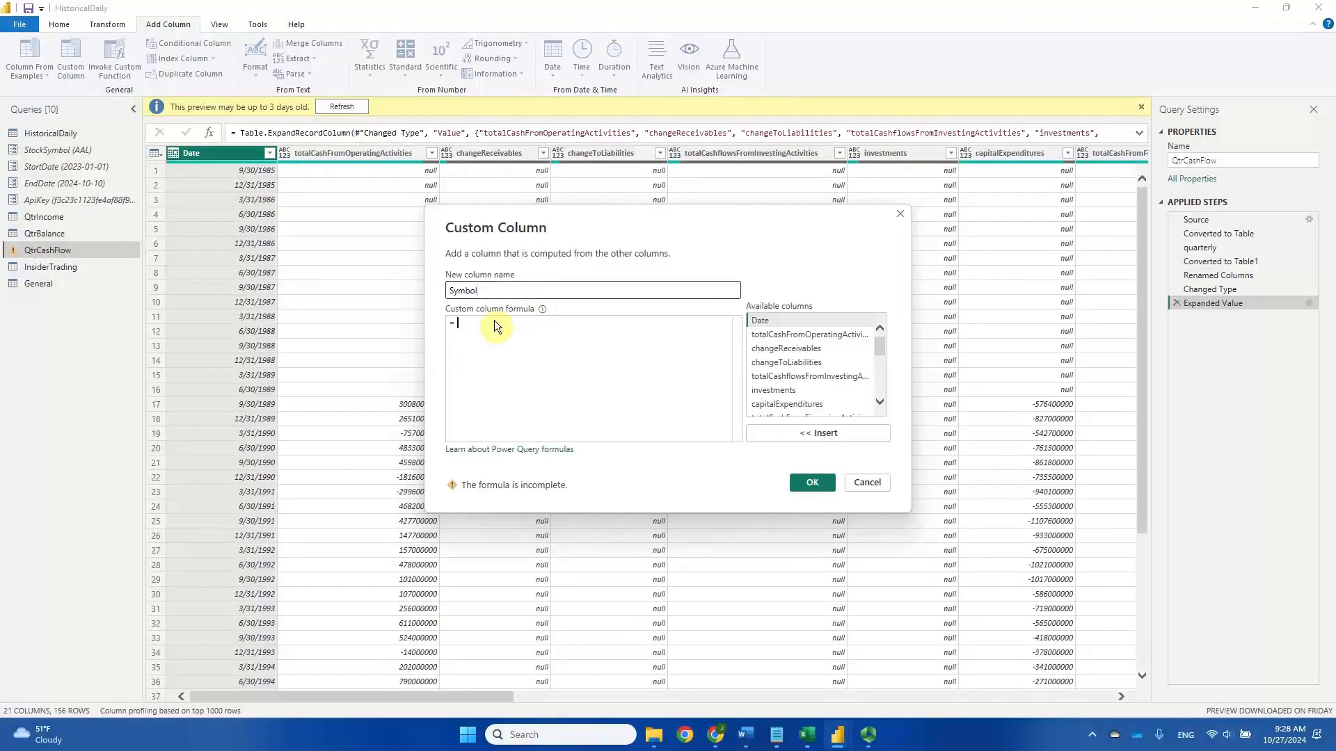
type("Stock")
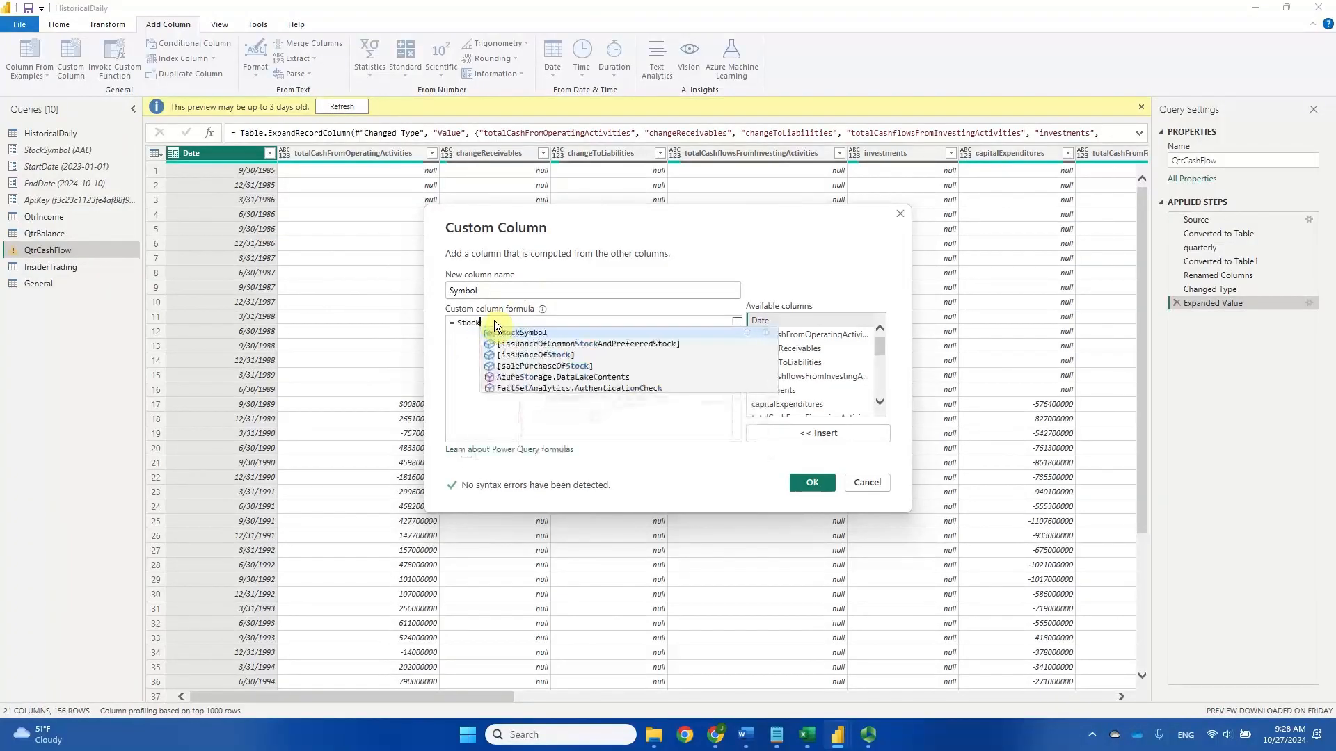
left_click(540, 334)
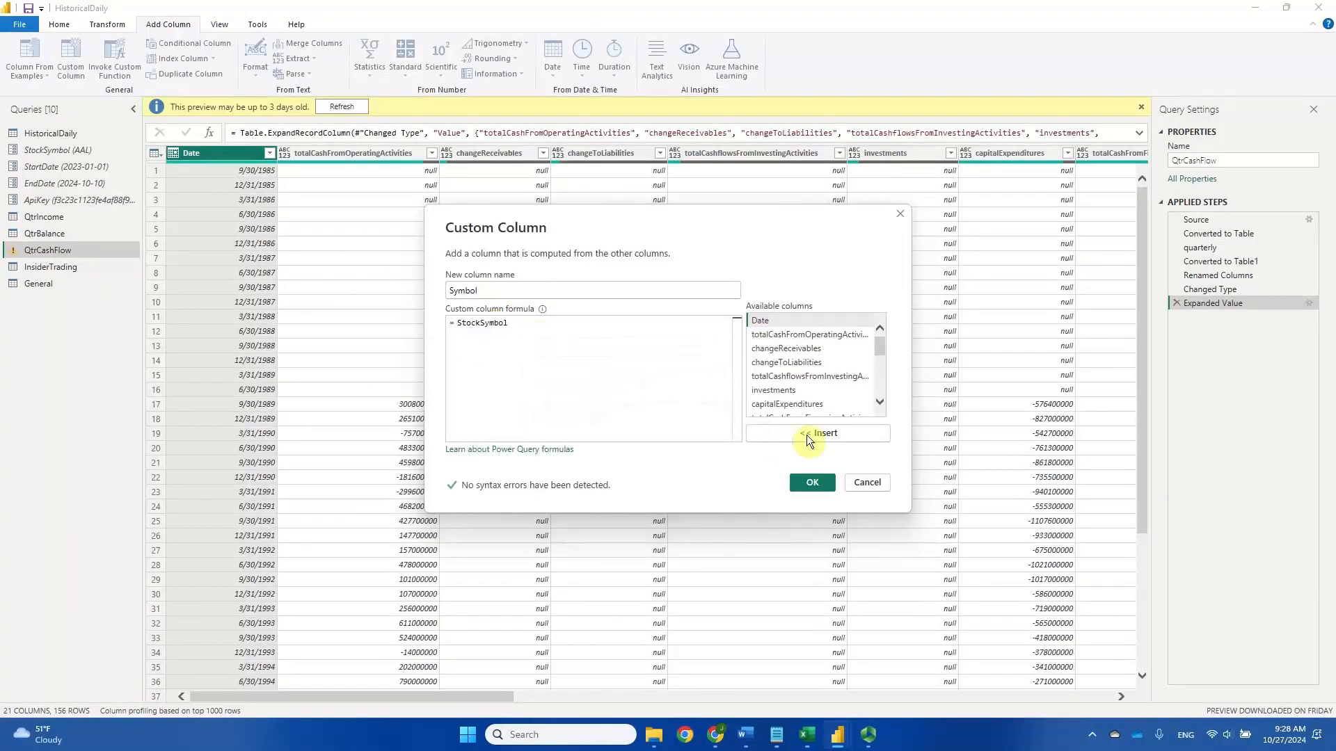
left_click(799, 482)
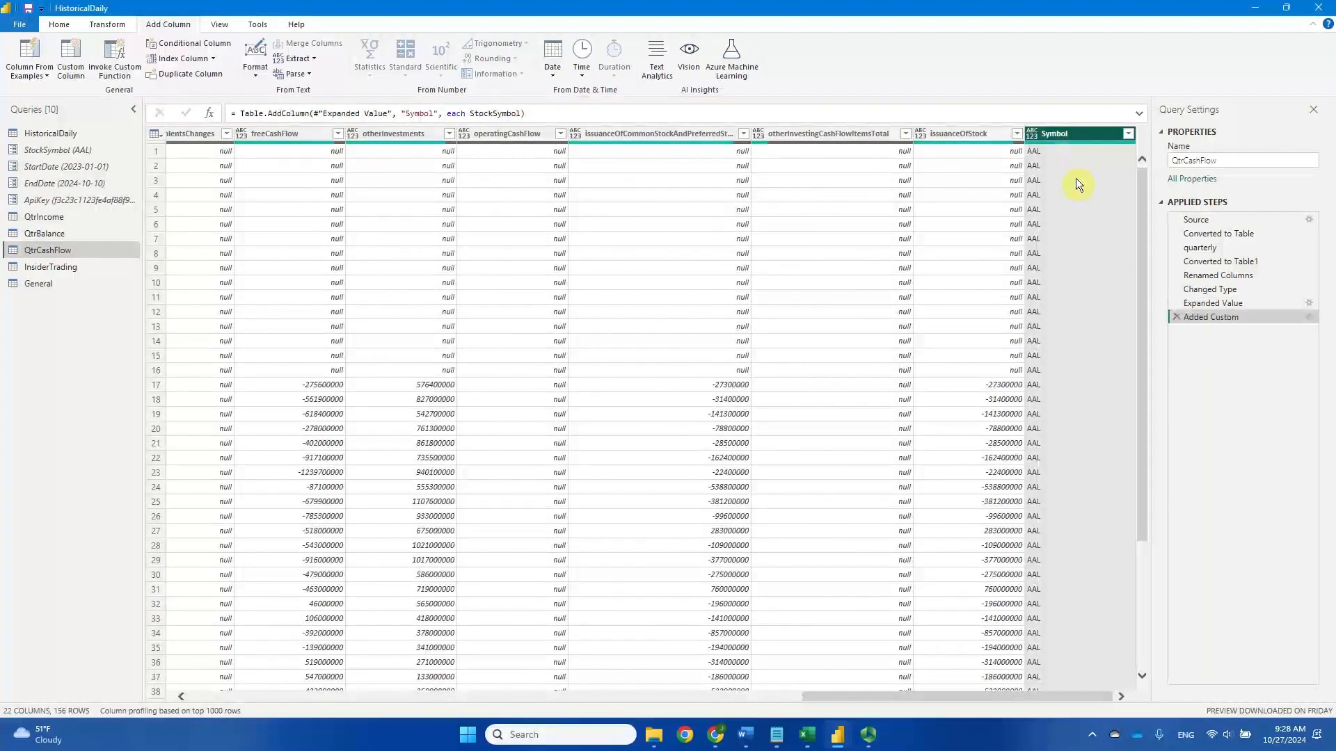
Move the Symbol column to the beginning of the QtrCashFlow table
left_click(110, 27)
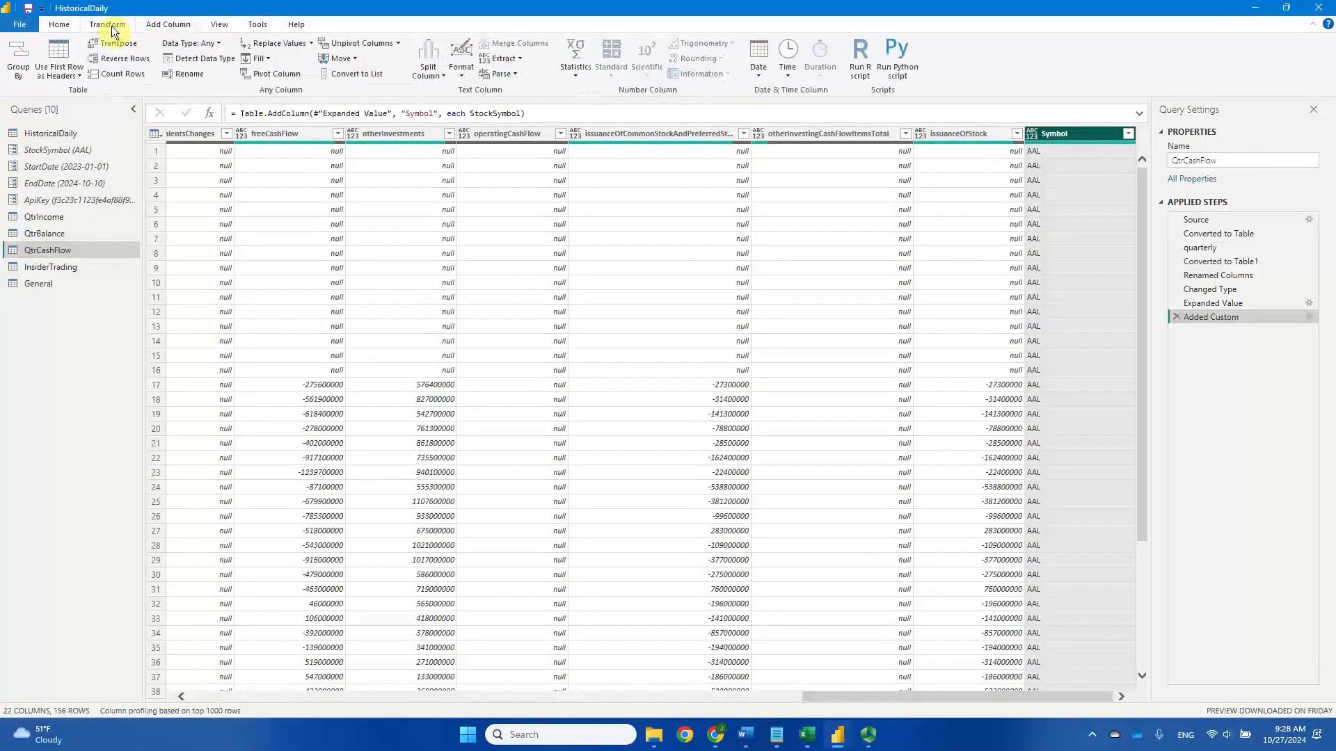
left_click(355, 69)
left_click(381, 109)
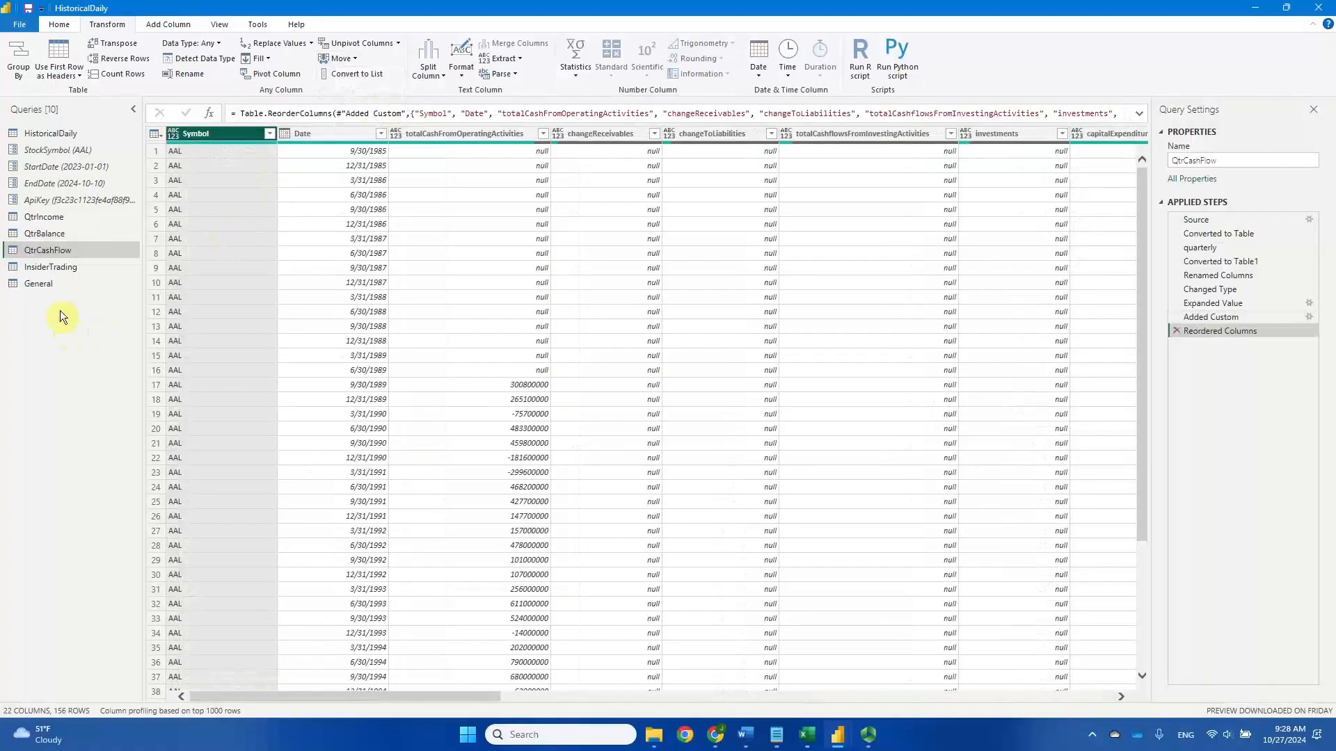
Add a custom column named Symbol to the InsiderTrading query with the formula = StockSymbol
left_click(69, 271)
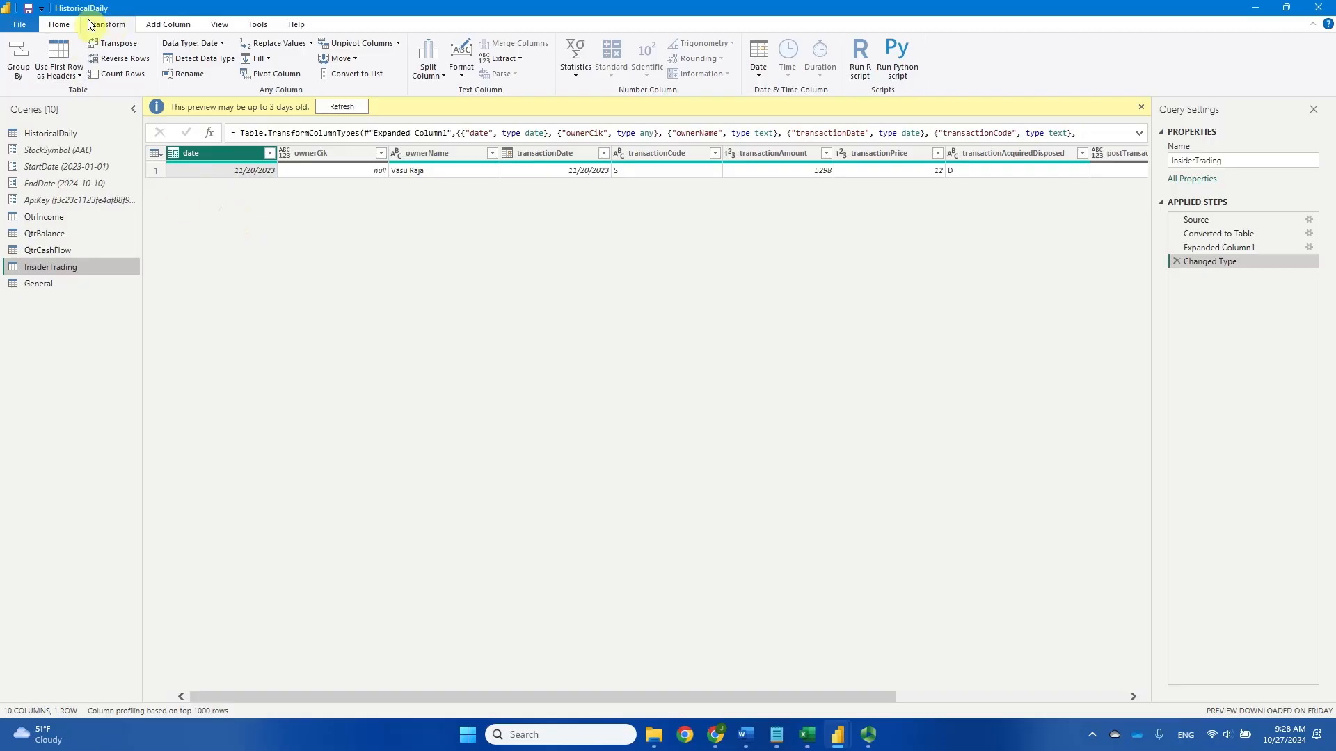
left_click(168, 31)
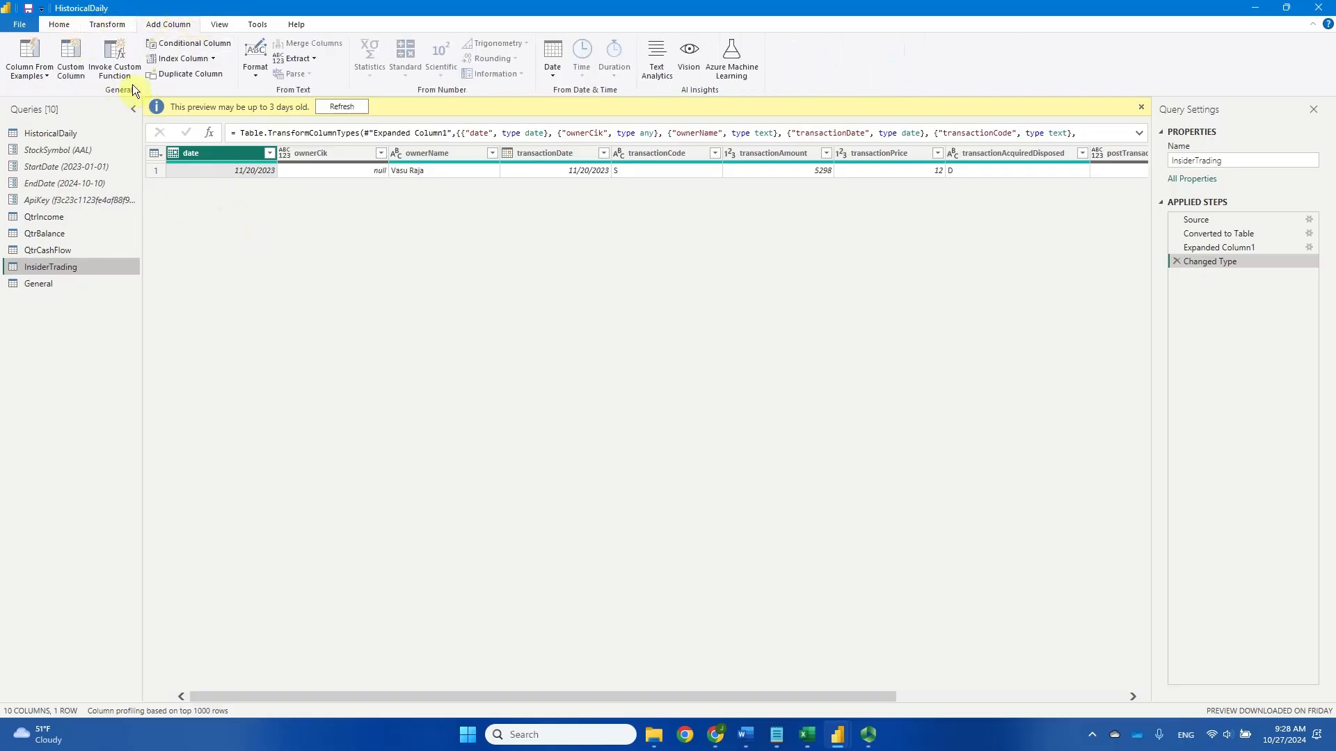
left_click(72, 75)
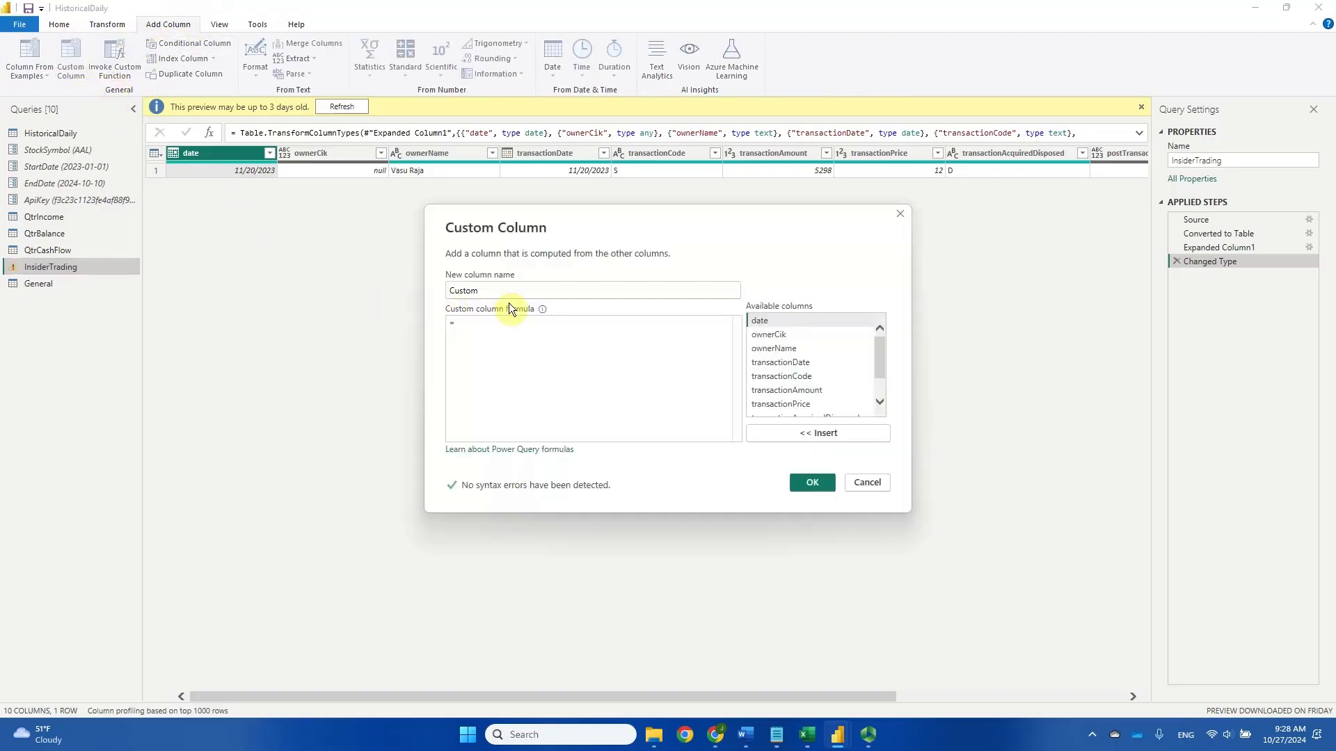
double_click(512, 288)
type("Su")
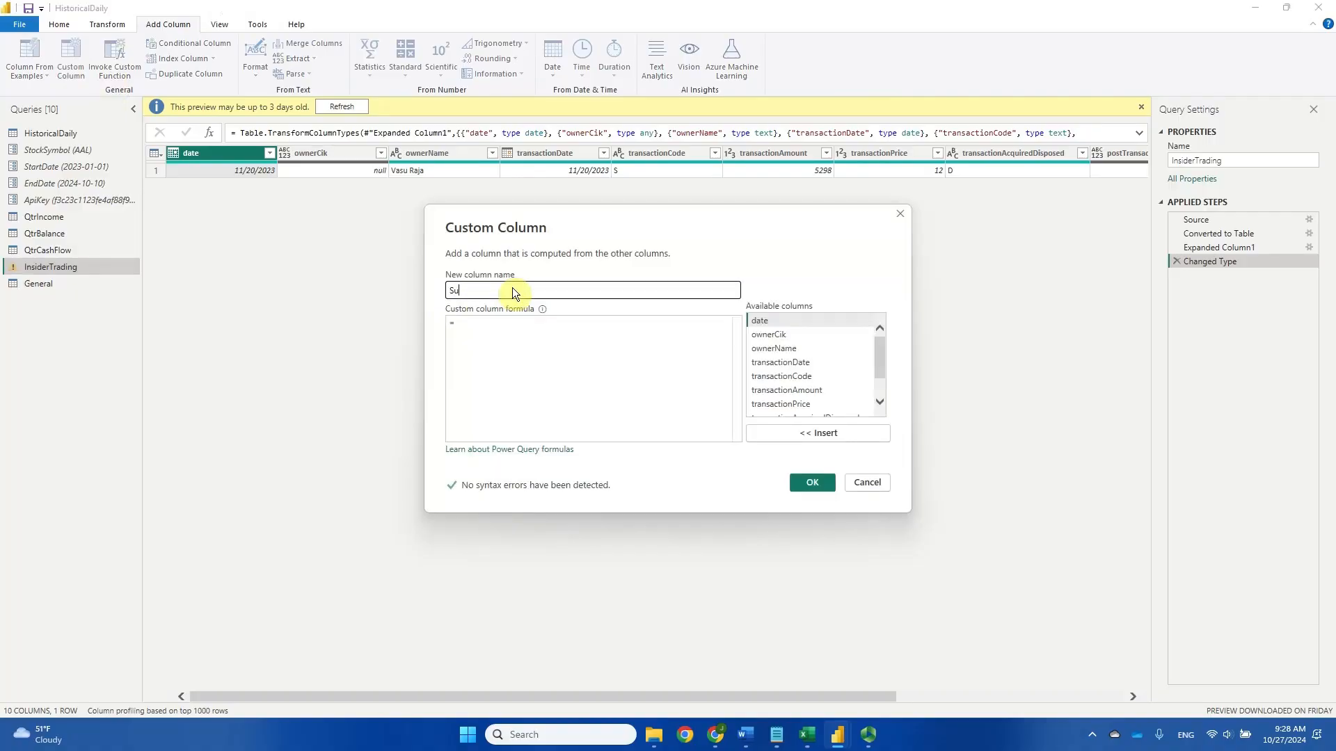
key("BackSpace")
type("ymb")
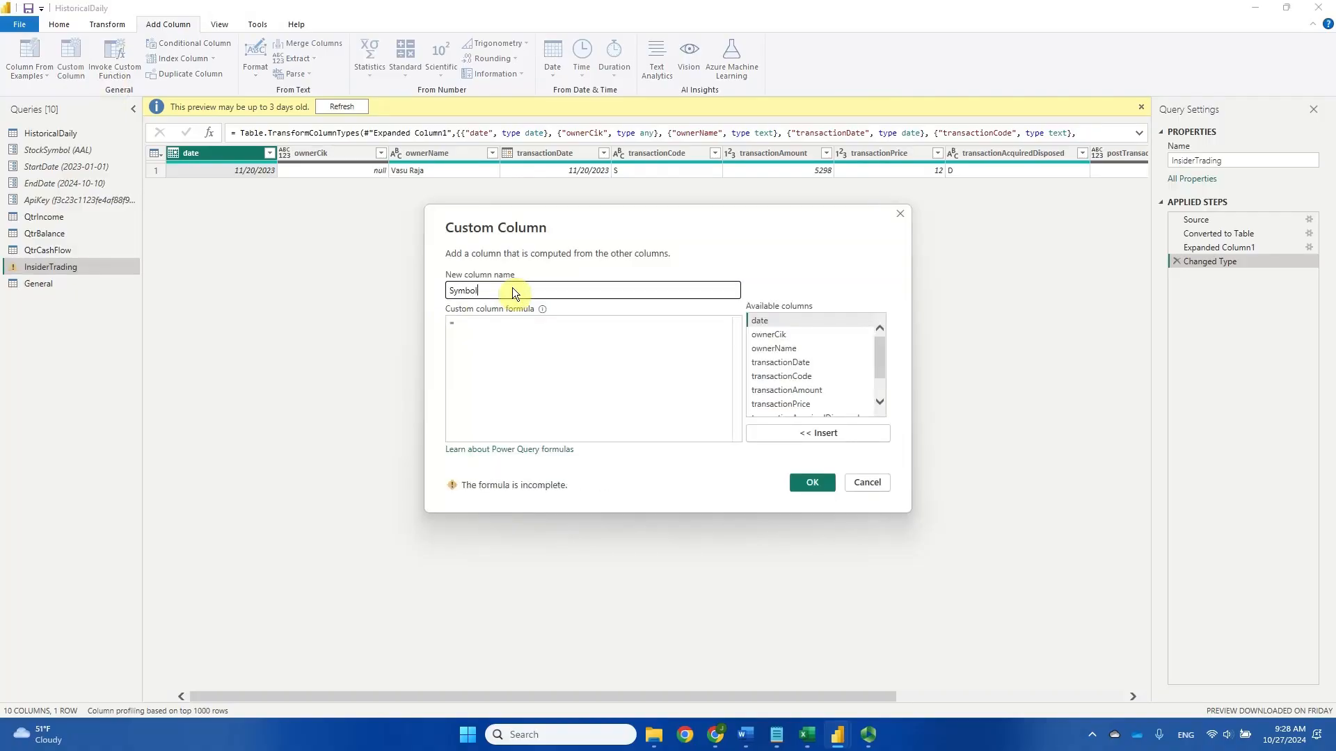
type("ol")
left_click(503, 327)
type("S")
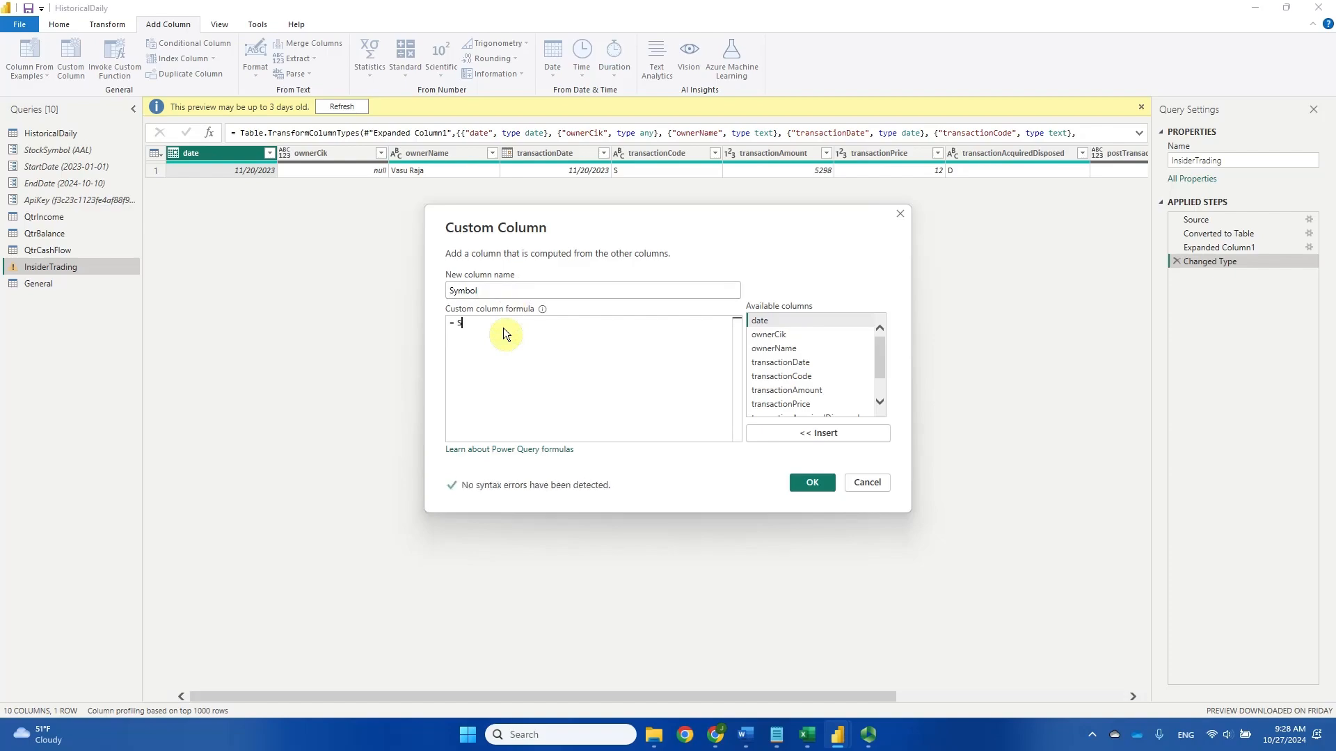
type("tock")
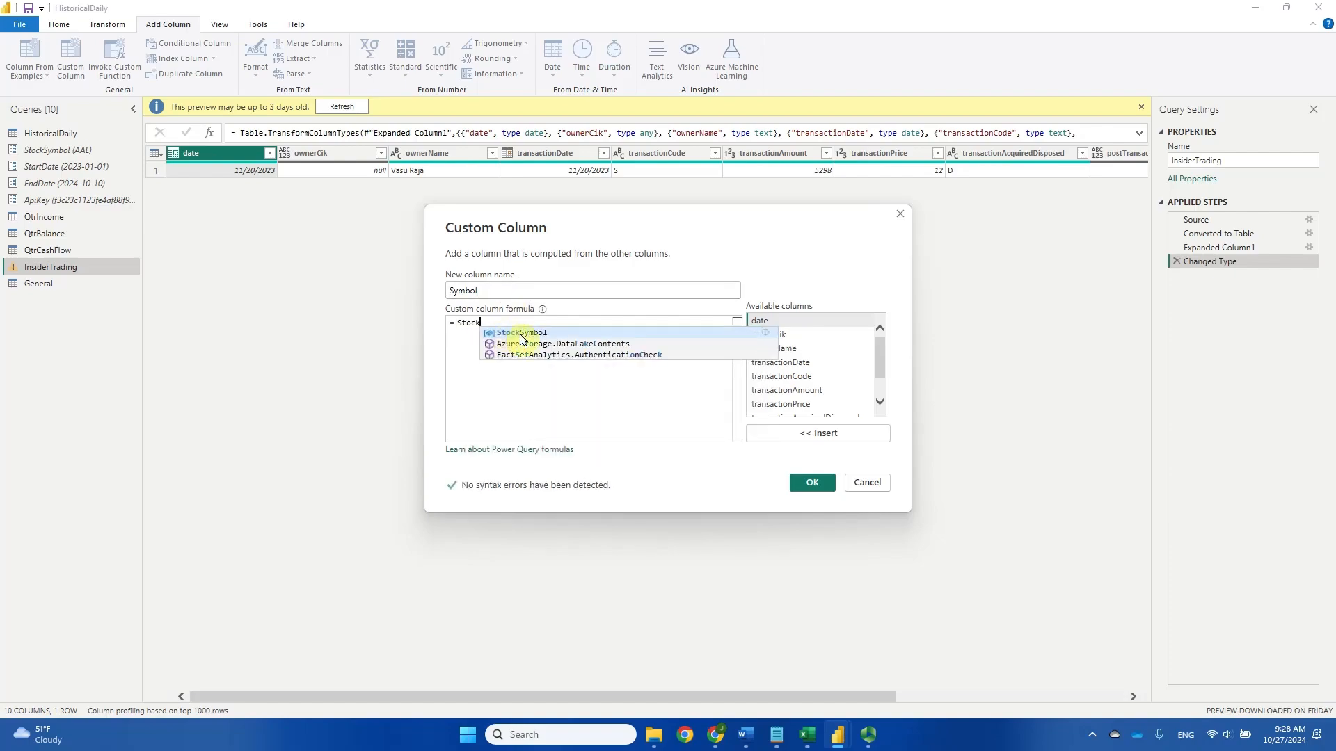
left_click(519, 334)
left_click(807, 483)
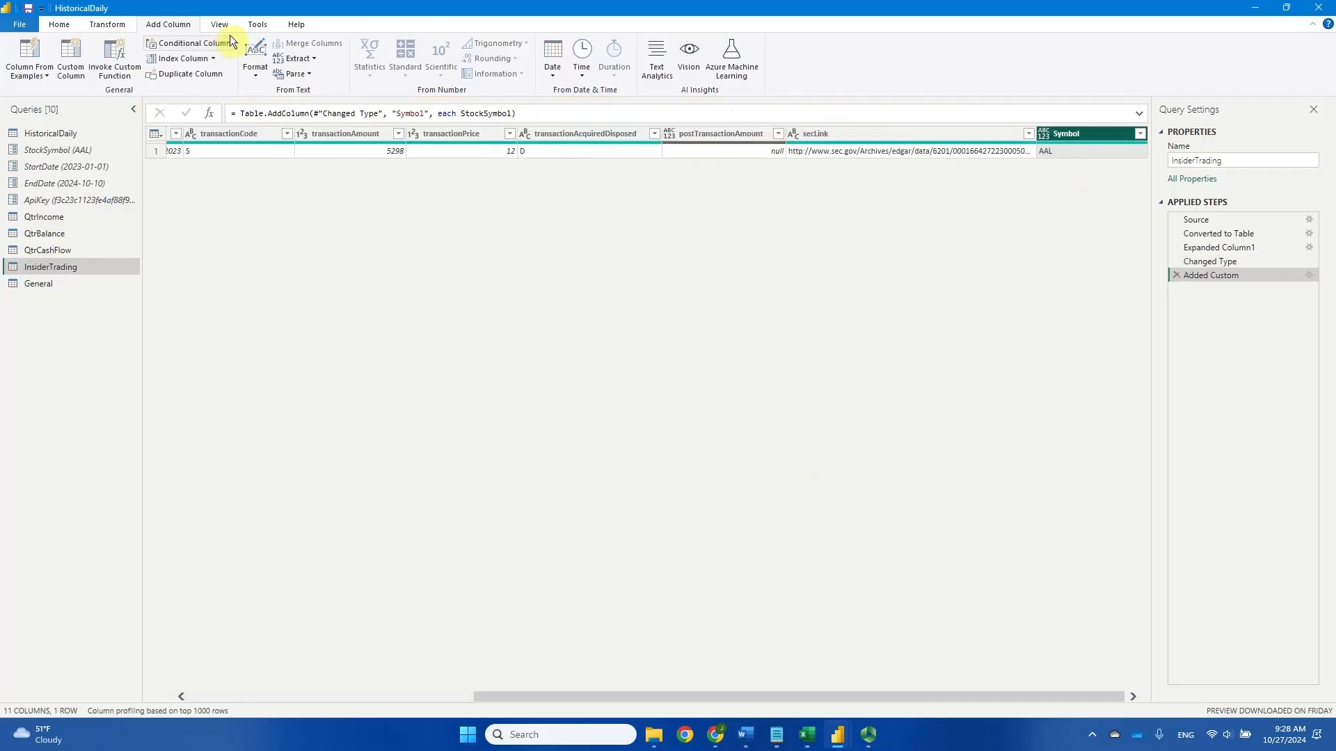
Move the Symbol column to the beginning of the InsiderTrading table
left_click(107, 23)
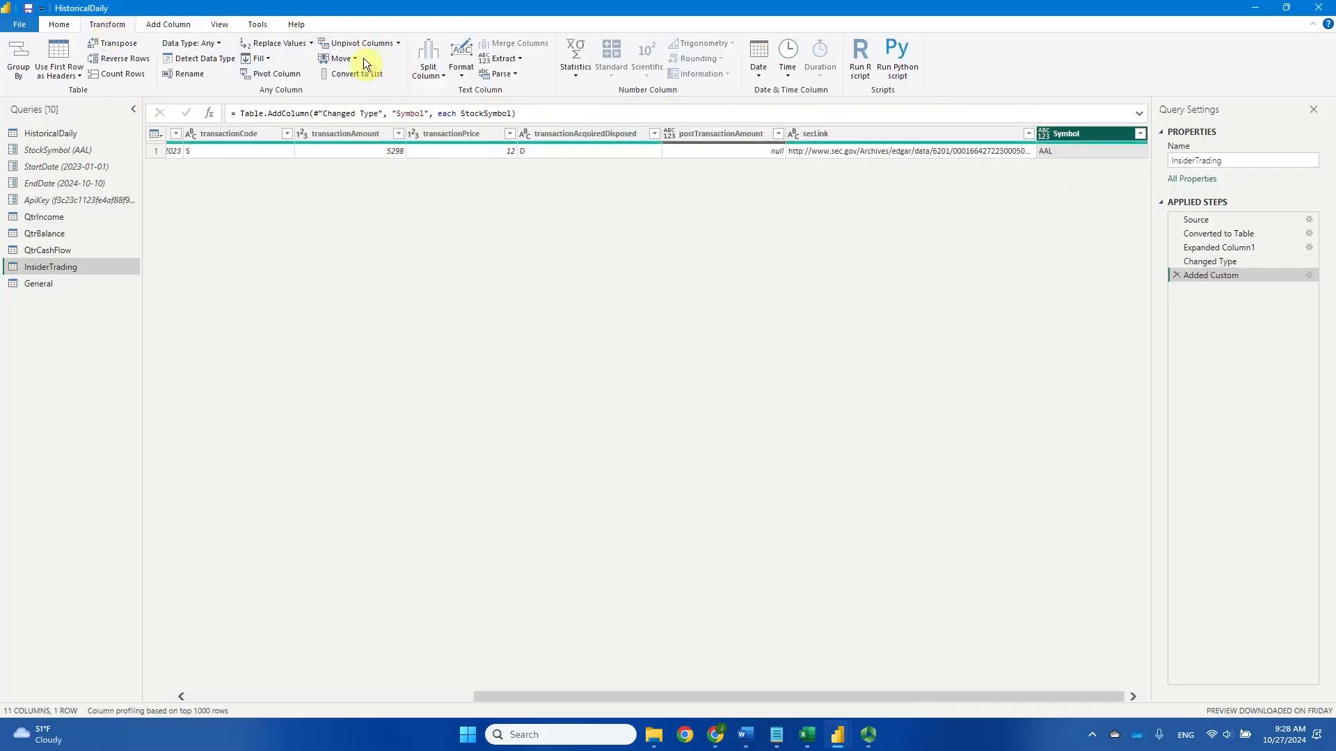
left_click(341, 58)
left_click(373, 108)
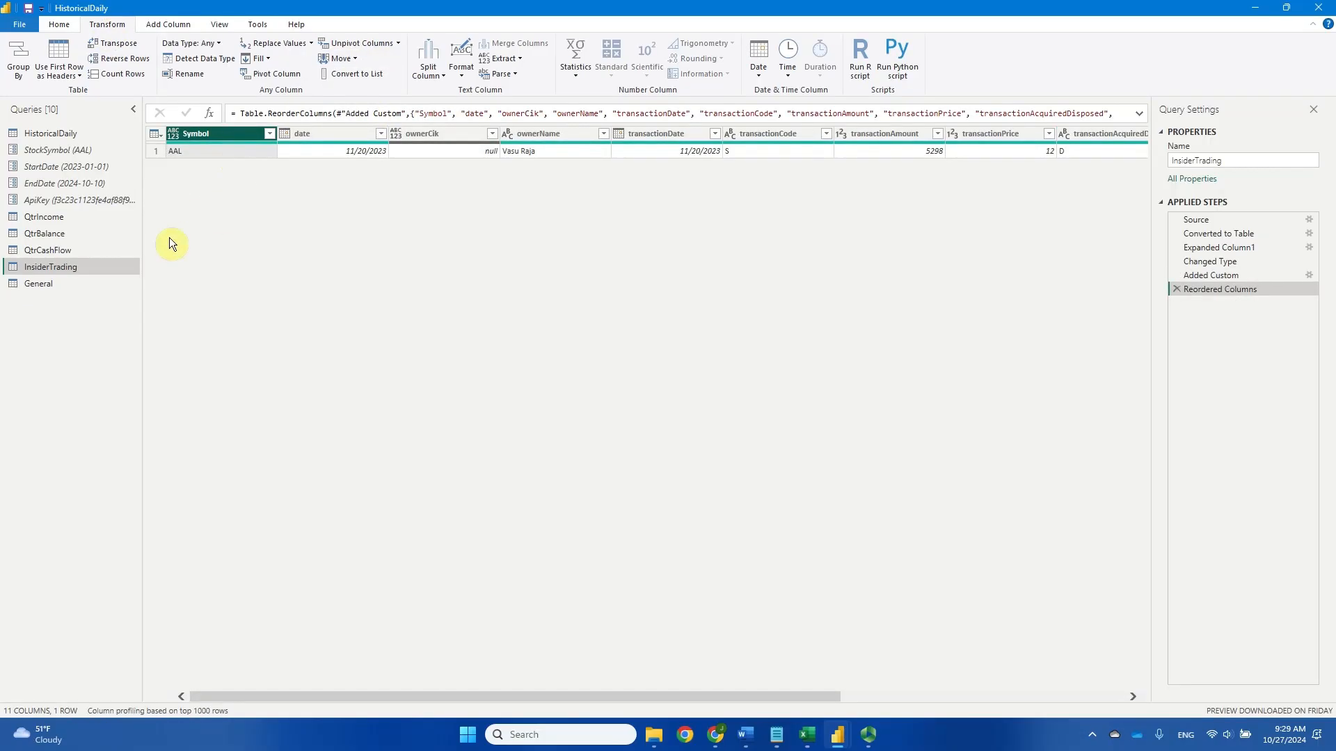
Check the General query's columns, and close the query editor while applying all query changes to the report
left_click(41, 289)
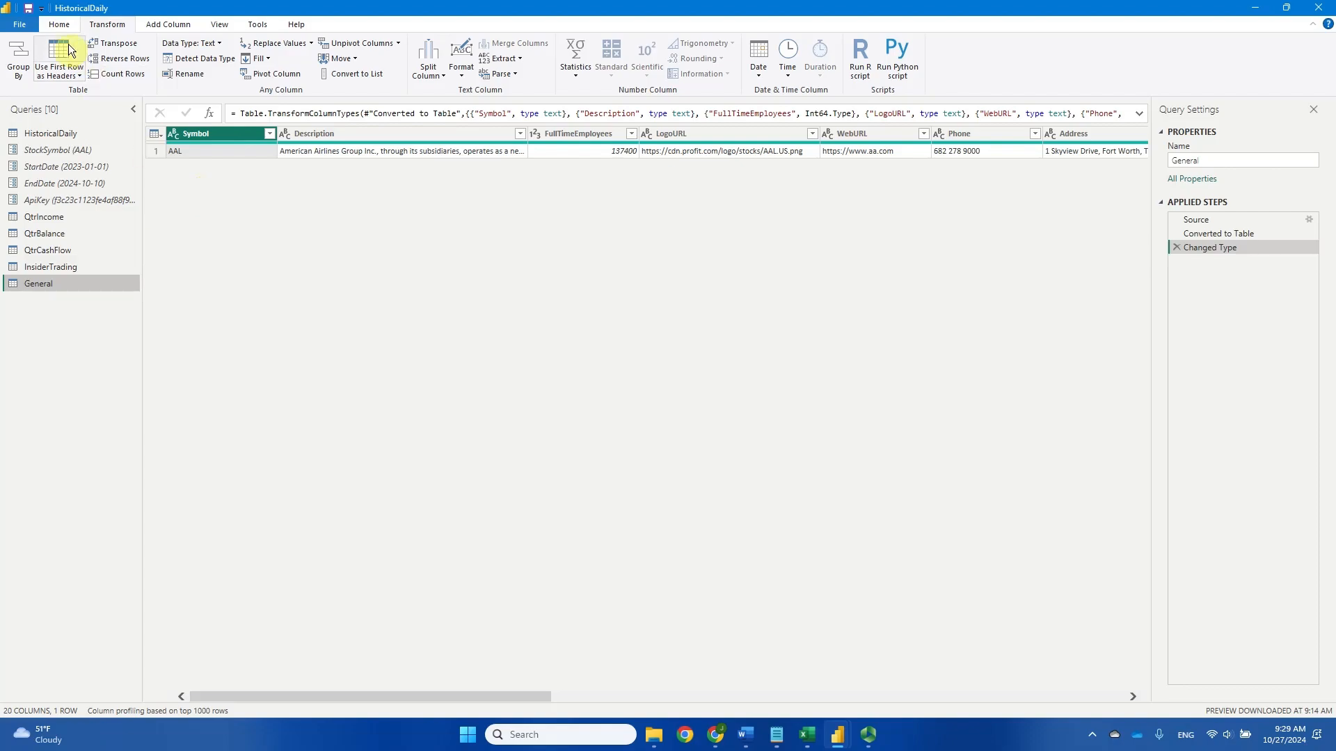
left_click(59, 25)
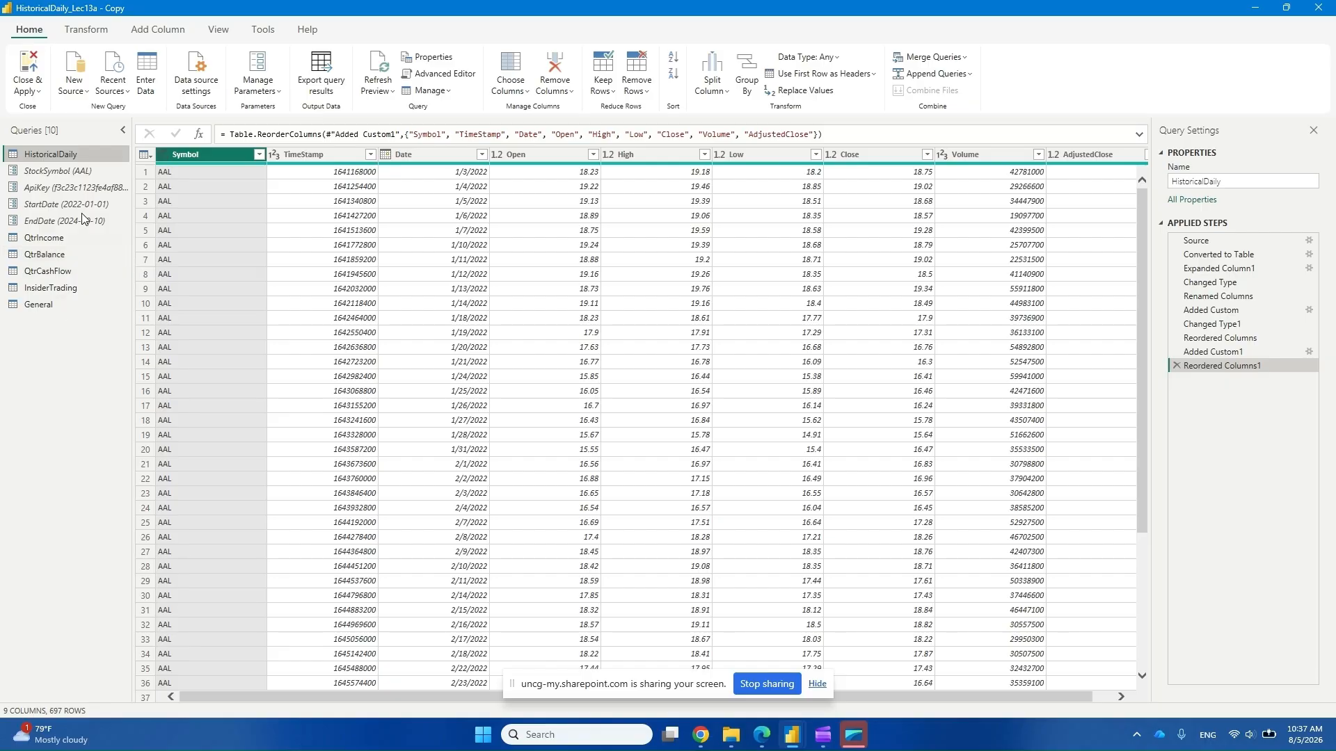
left_click(28, 69)
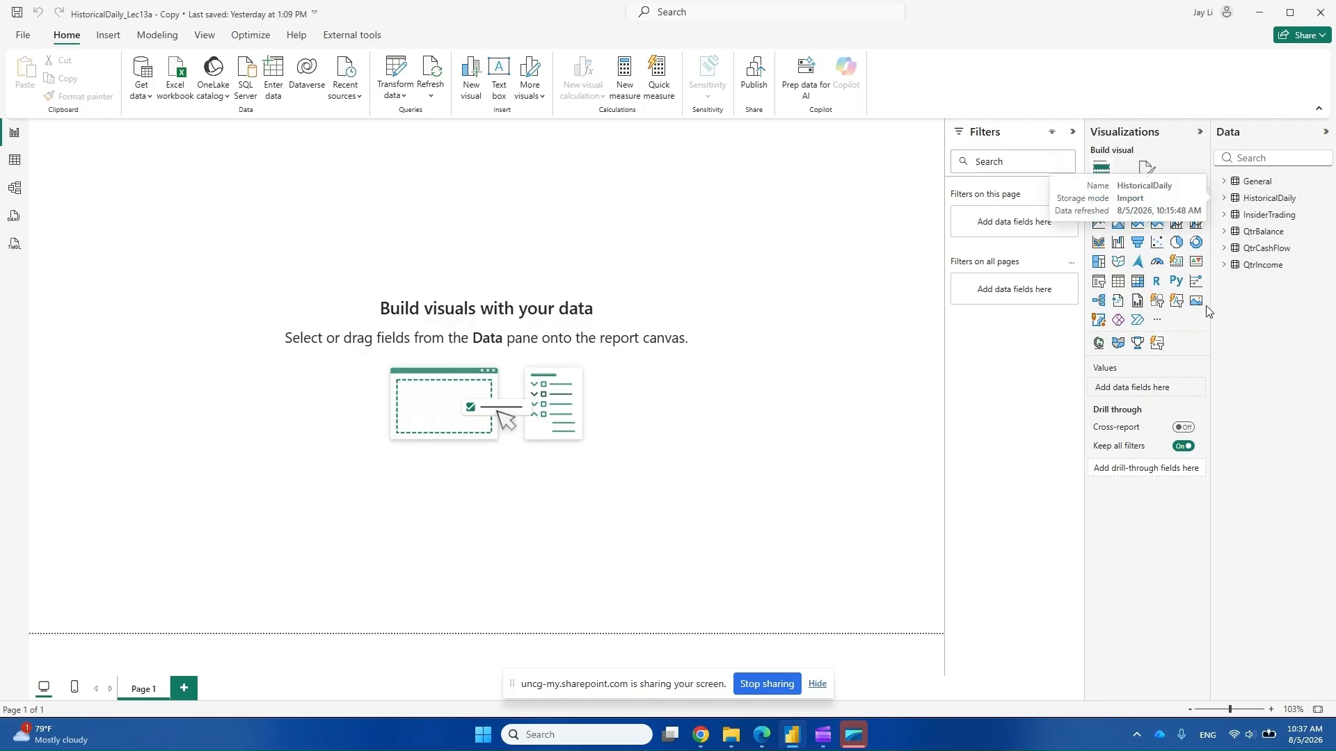
Open the file commands for saving the report
left_click(22, 36)
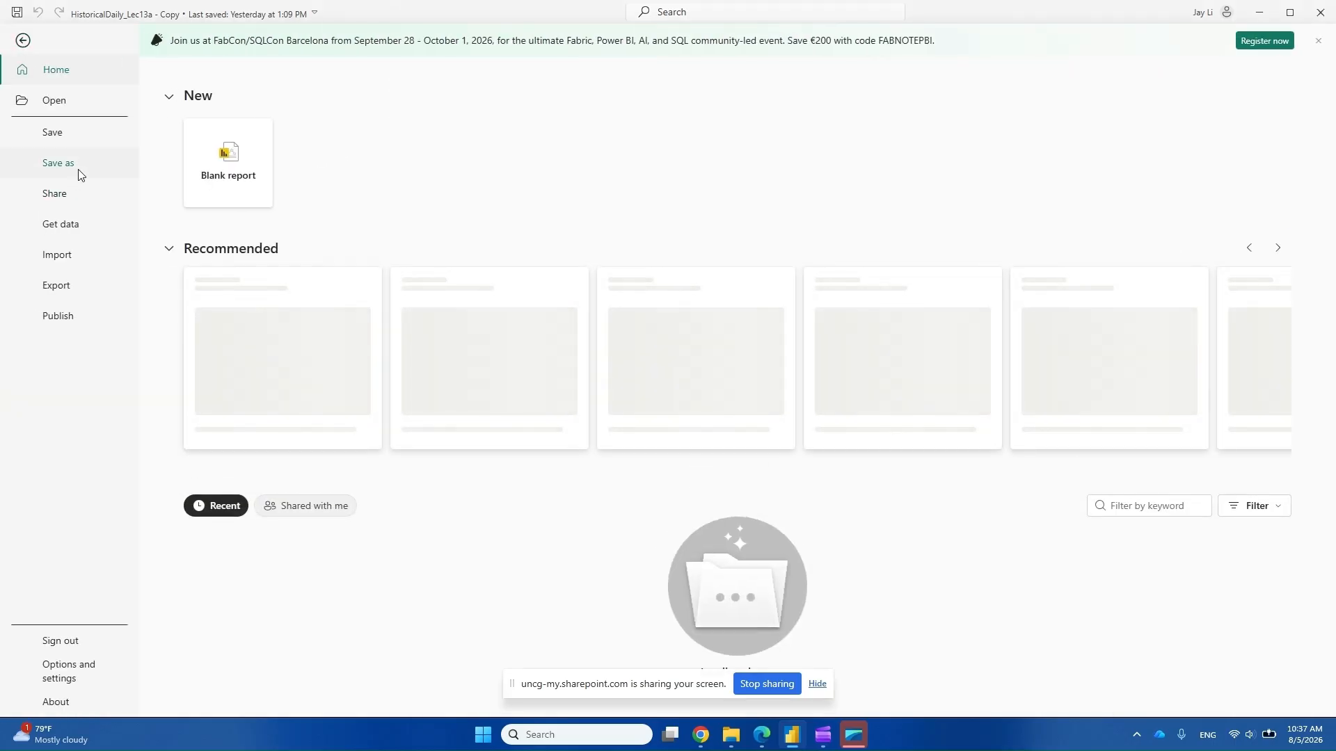